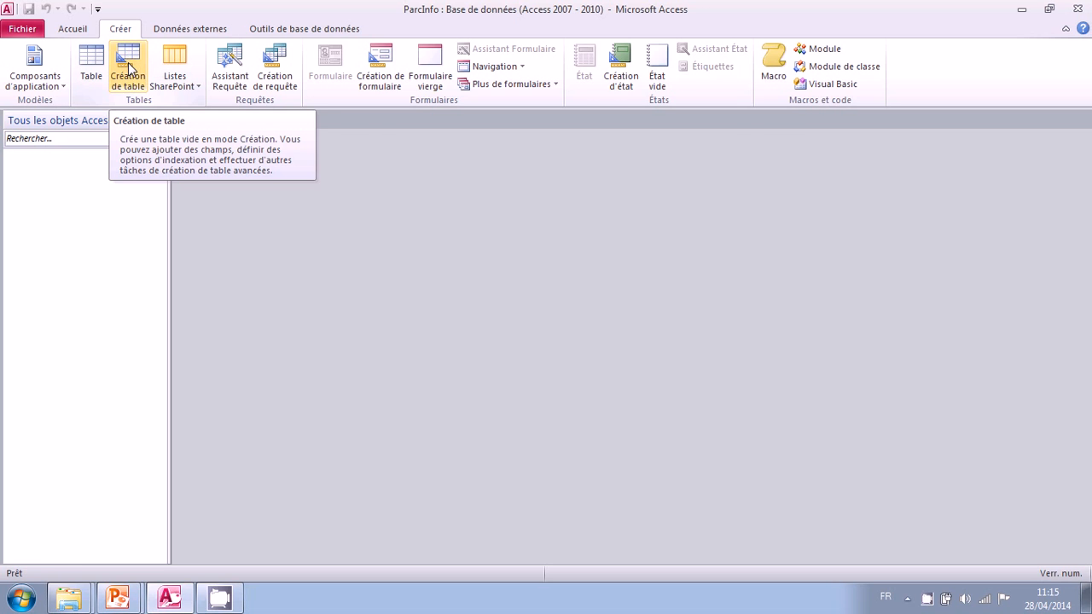
- Create a new blank table in Design view and look through the data types available for a field
left_click(128, 68)
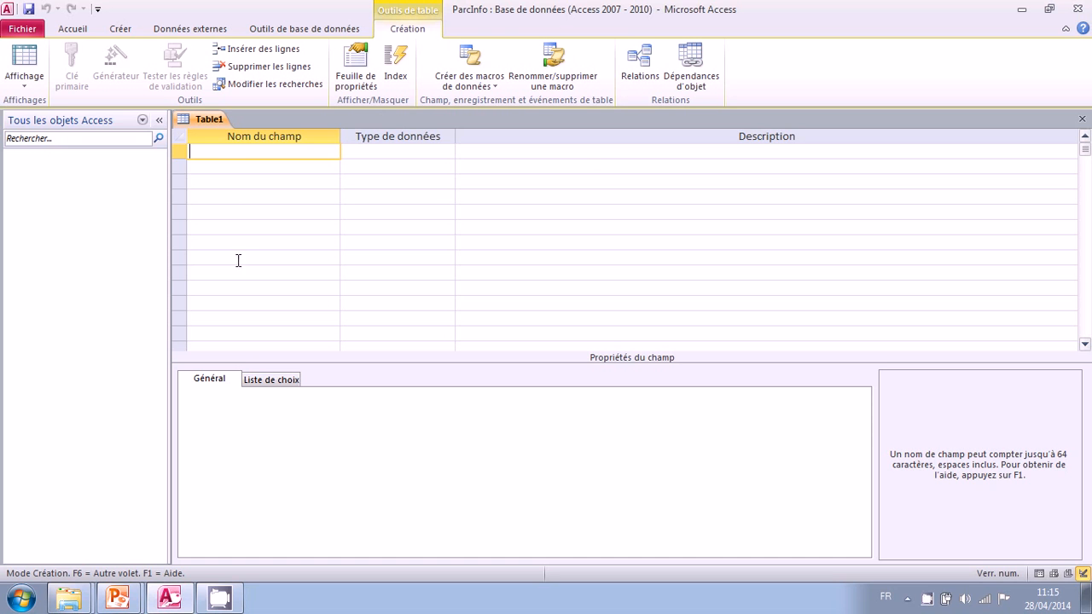
left_click(424, 152)
left_click(446, 154)
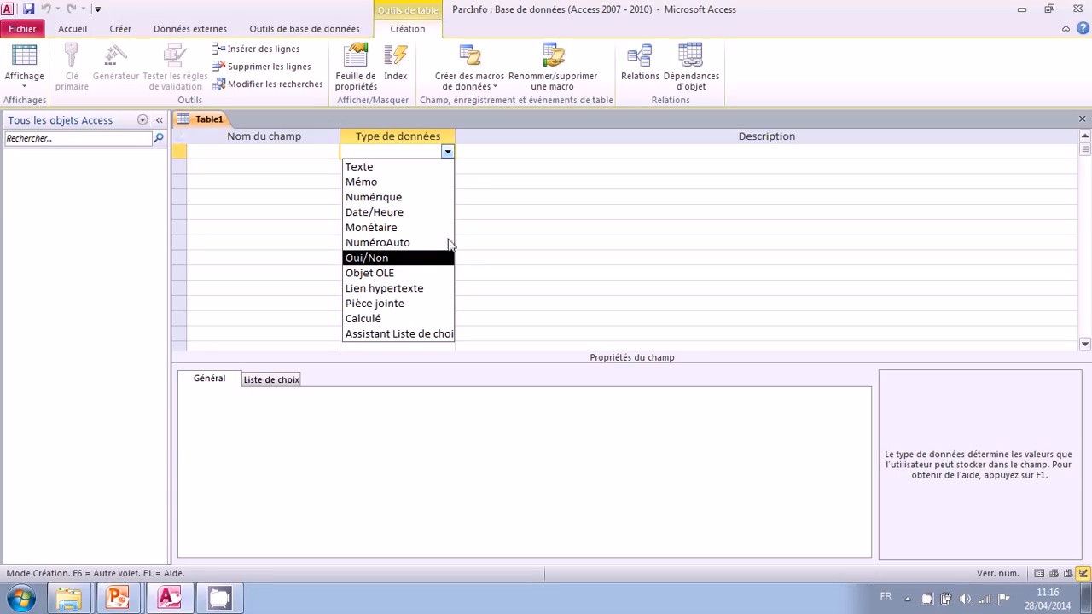
left_click(448, 155)
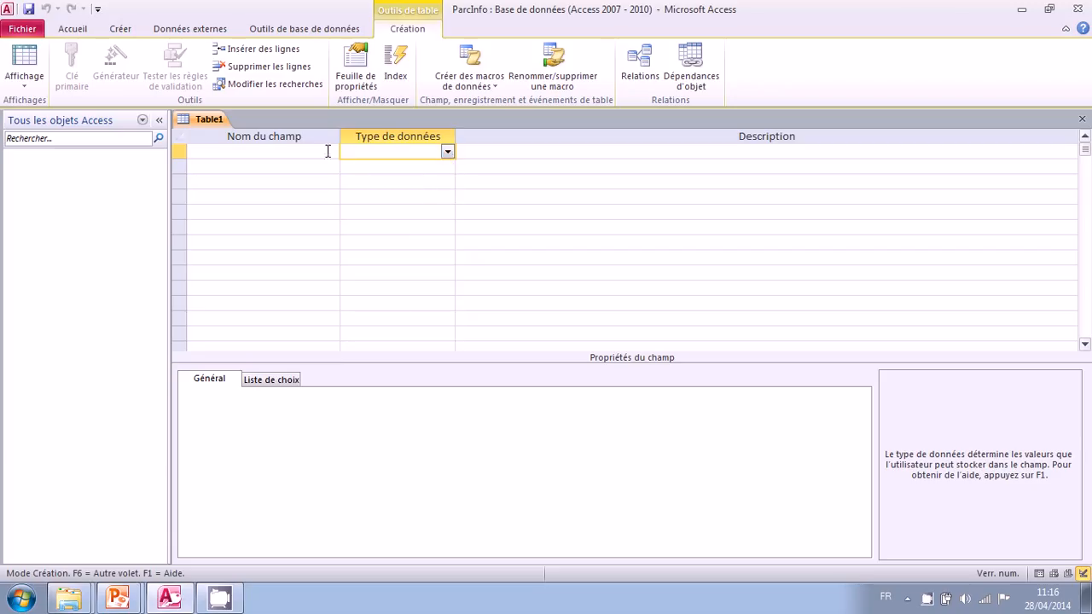
- Add the fields IDUser, Nom and Prenom to the new table
left_click(290, 153)
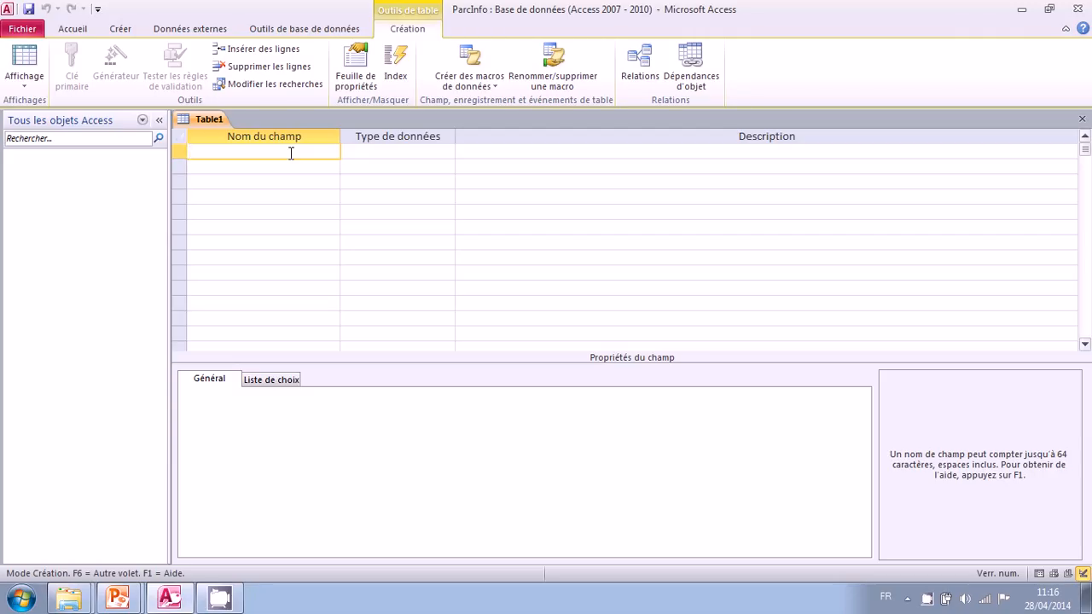
type("IDUser")
key("Down")
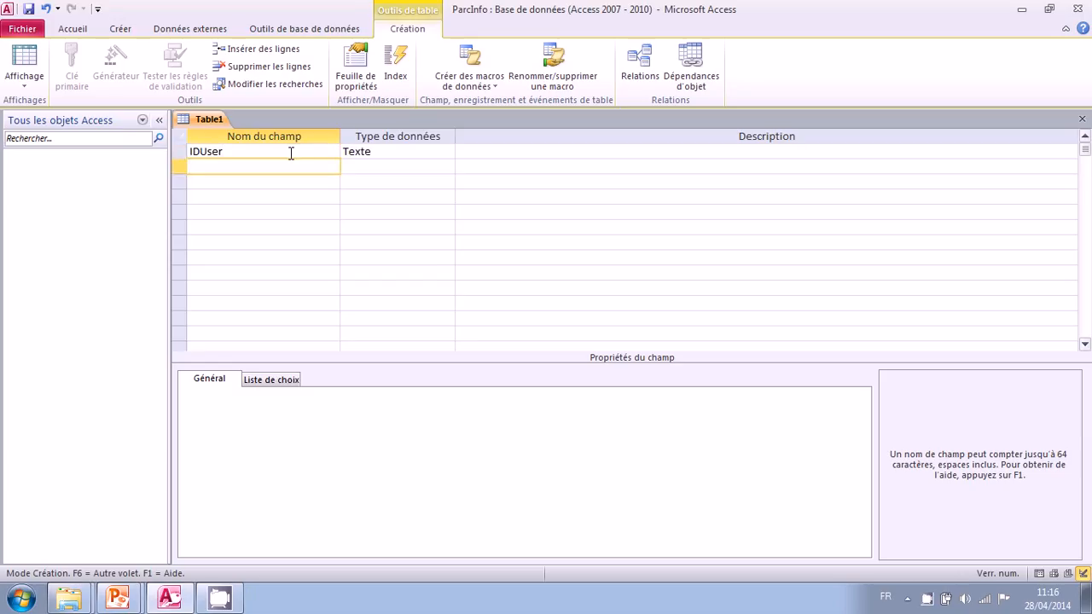
type("Nom")
key("Down")
type("Prenom")
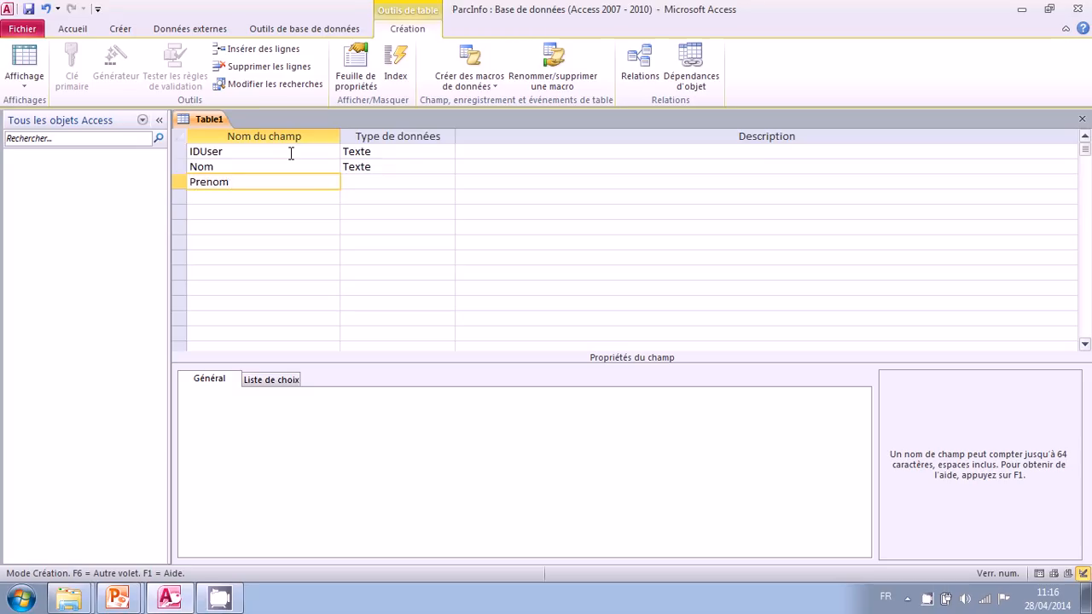
key("Down")
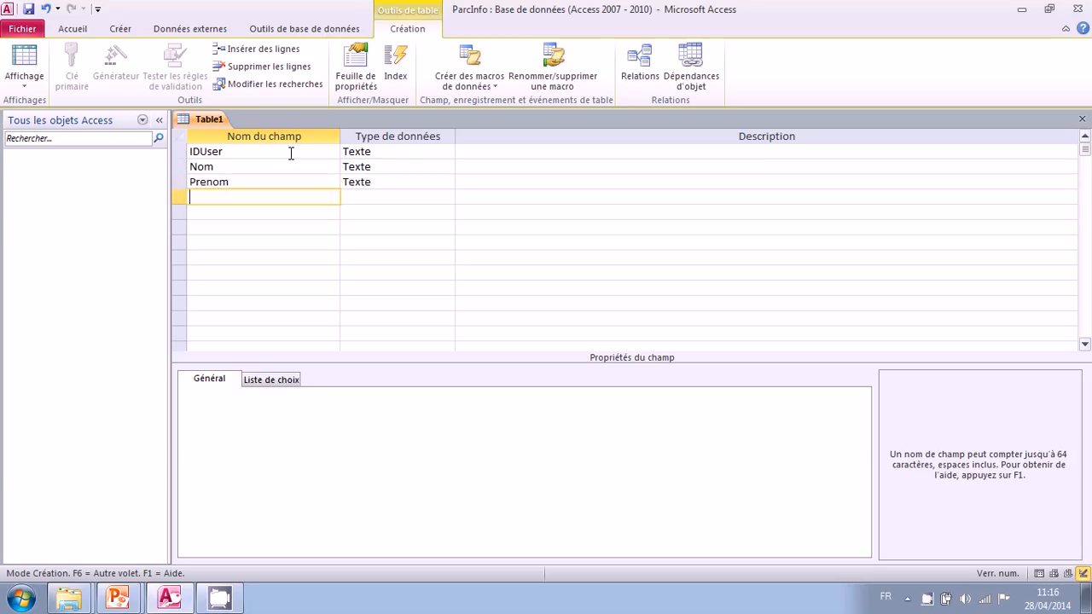
- Add the fields Fonction, Telephone and Mobile below Prenom
type("Fonction")
key("Down")
type("Telephone")
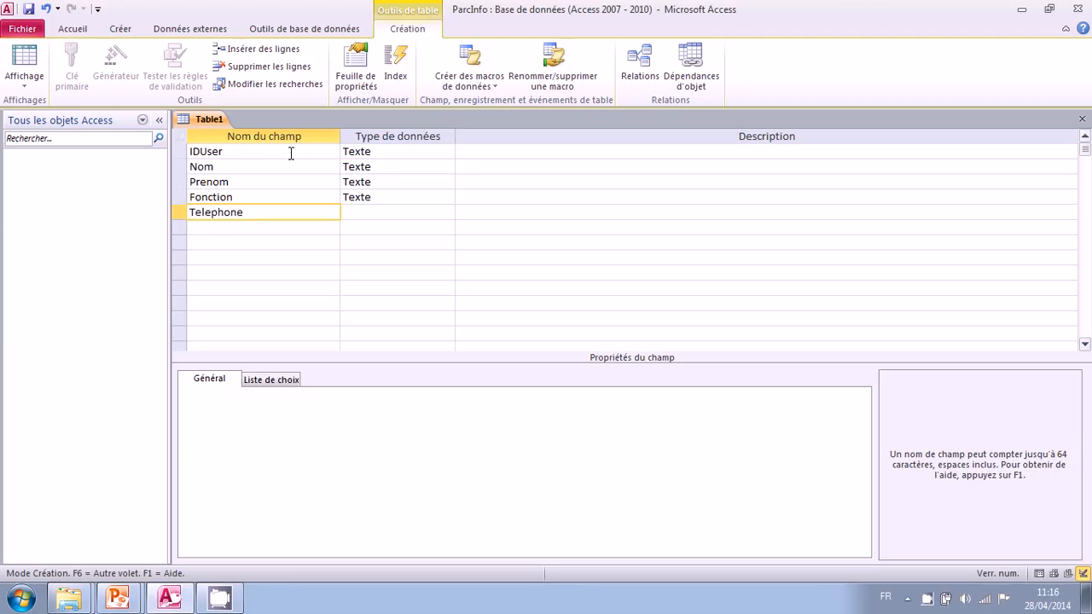
key("Down")
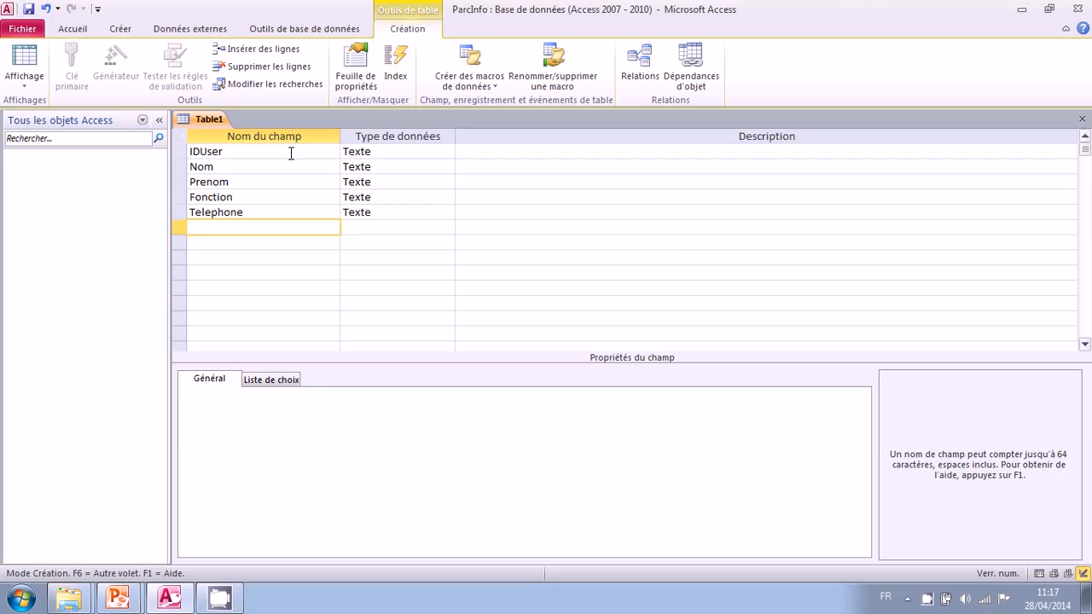
type("Mobile")
key("Down")
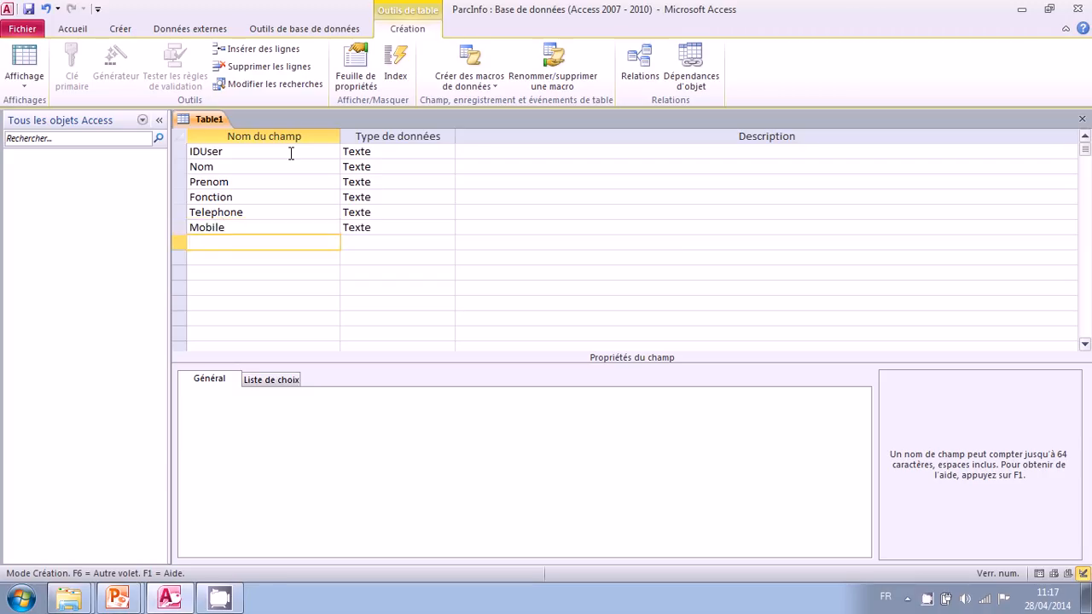
- Add the fields DateEntree, Courriel and Cadre below Mobile
type("DateEntree")
key("Down")
type("Courriel")
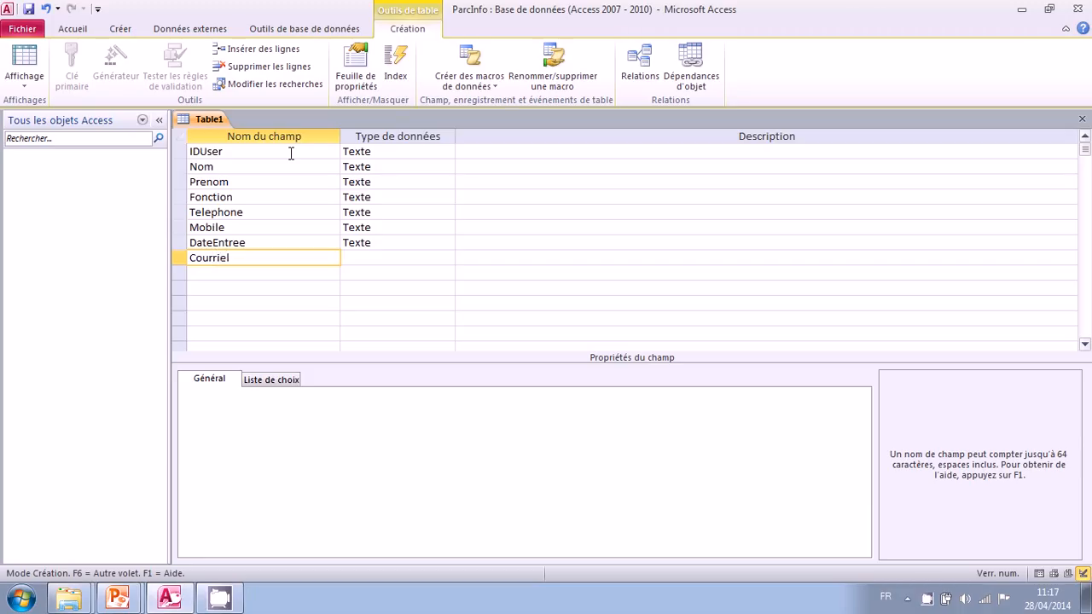
key("Down")
type("Cadre")
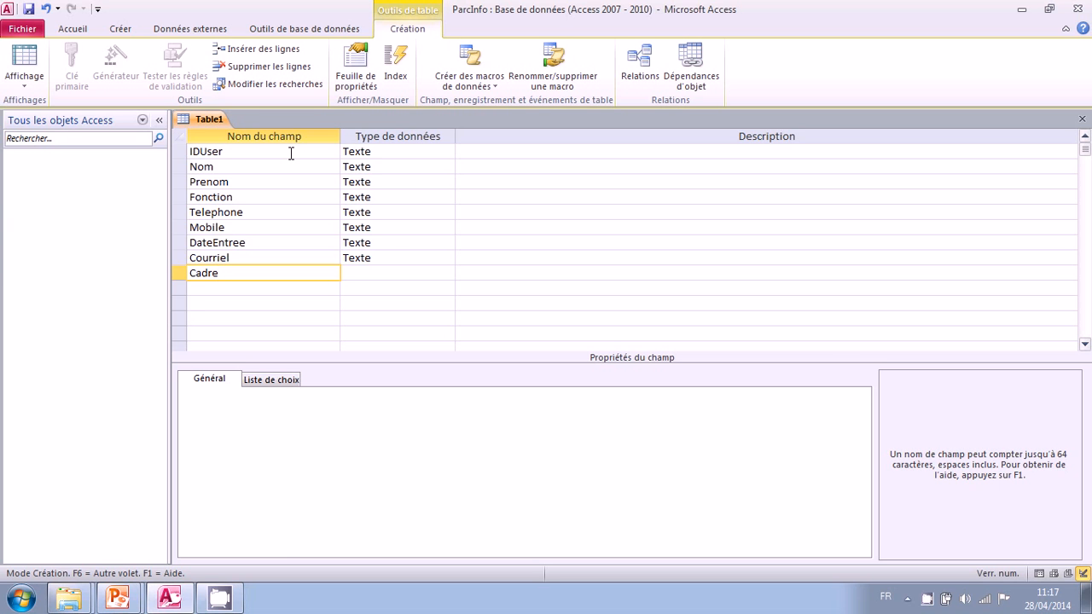
- Set the data type of the IDUser field to Numérique
key("Up")
key("Up")
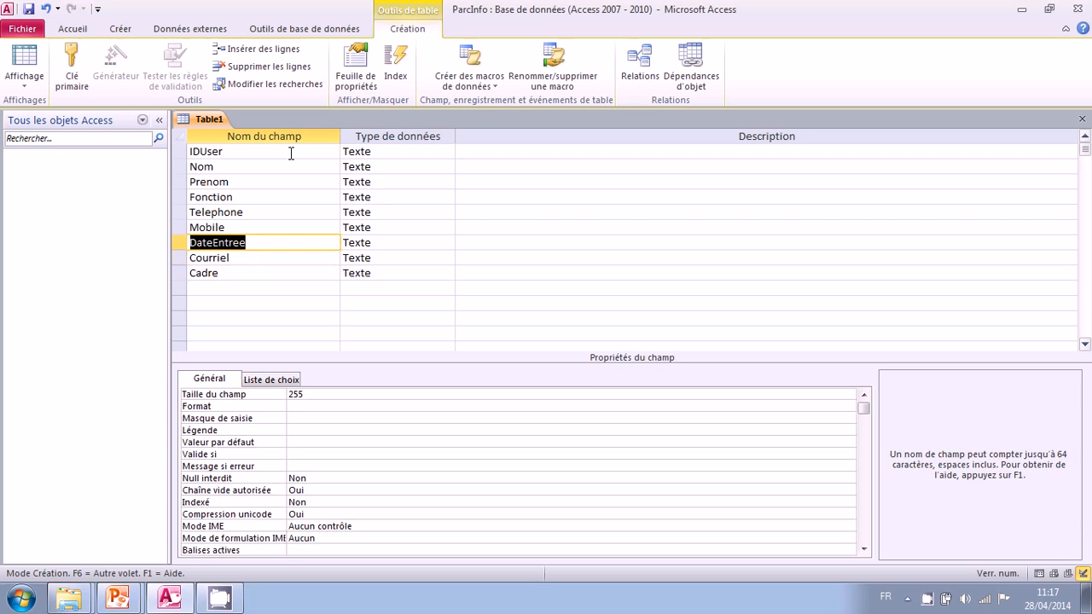
key("Up")
key("Up")
key("Up")
key("Up")
key("Up")
key("Up")
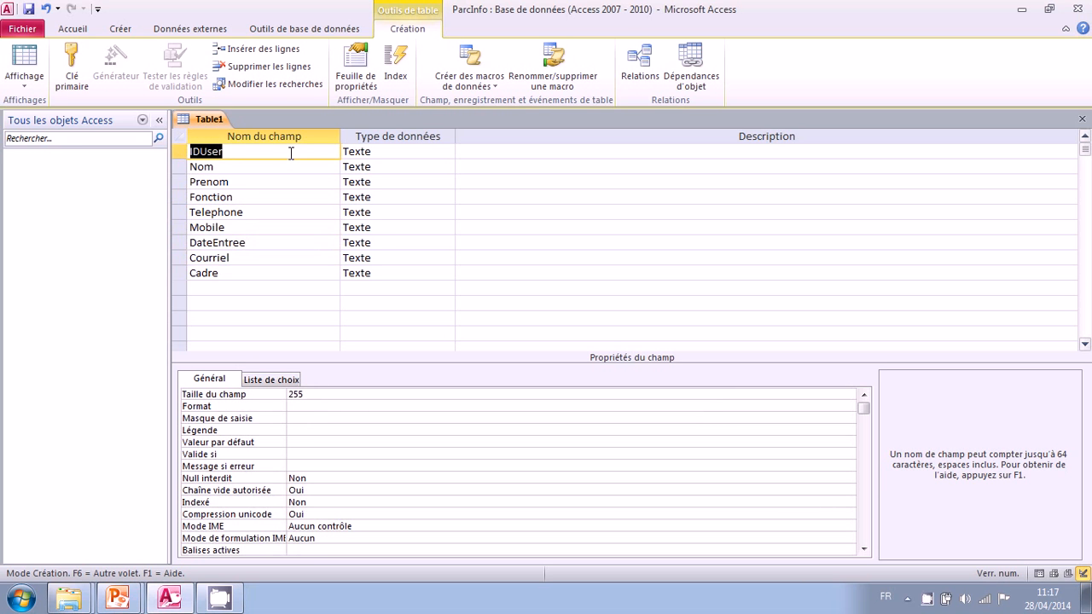
left_click(446, 151)
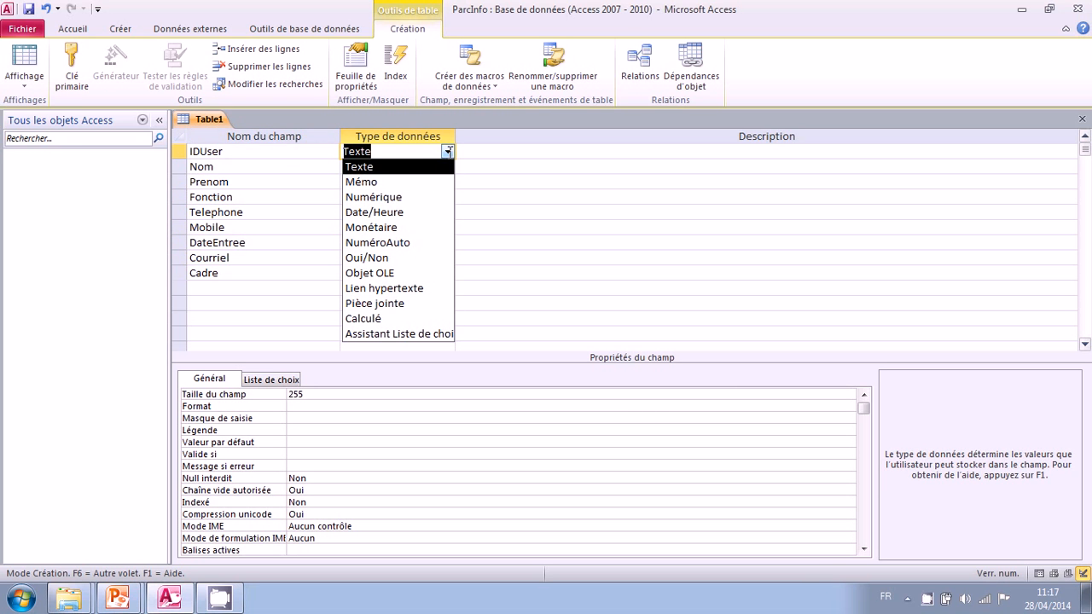
left_click(385, 201)
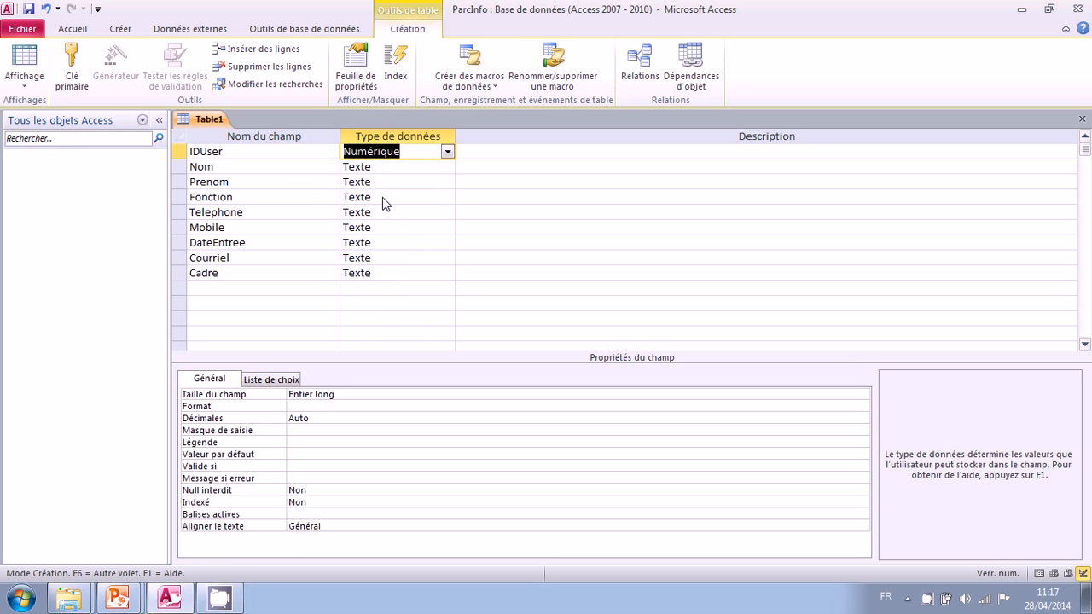
- Review the data types of the Nom, Prenom, Fonction and Telephone fields
left_click(229, 166)
left_click(249, 181)
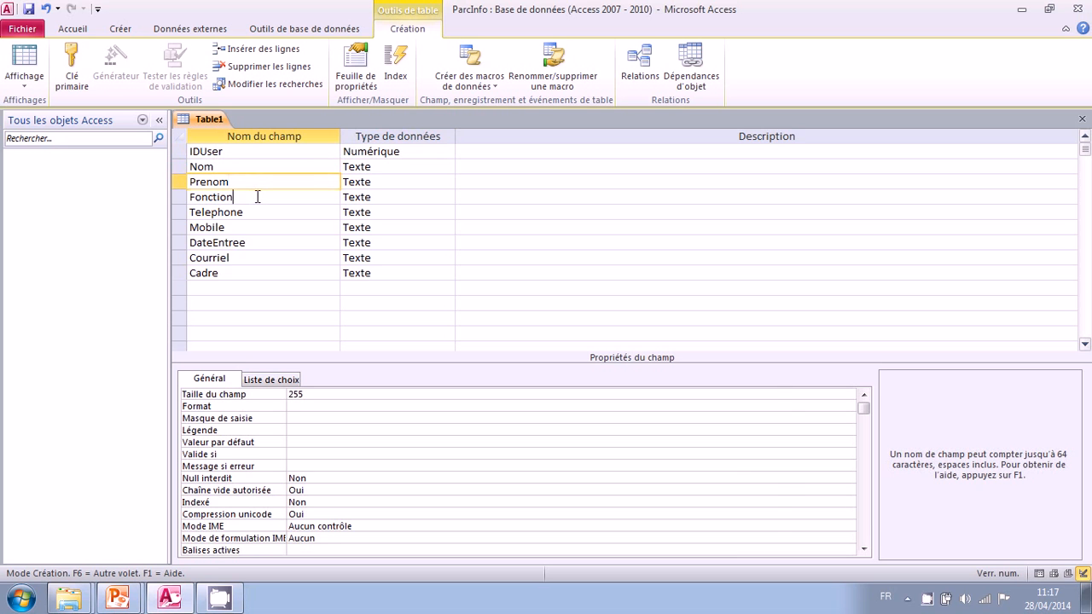
left_click(257, 197)
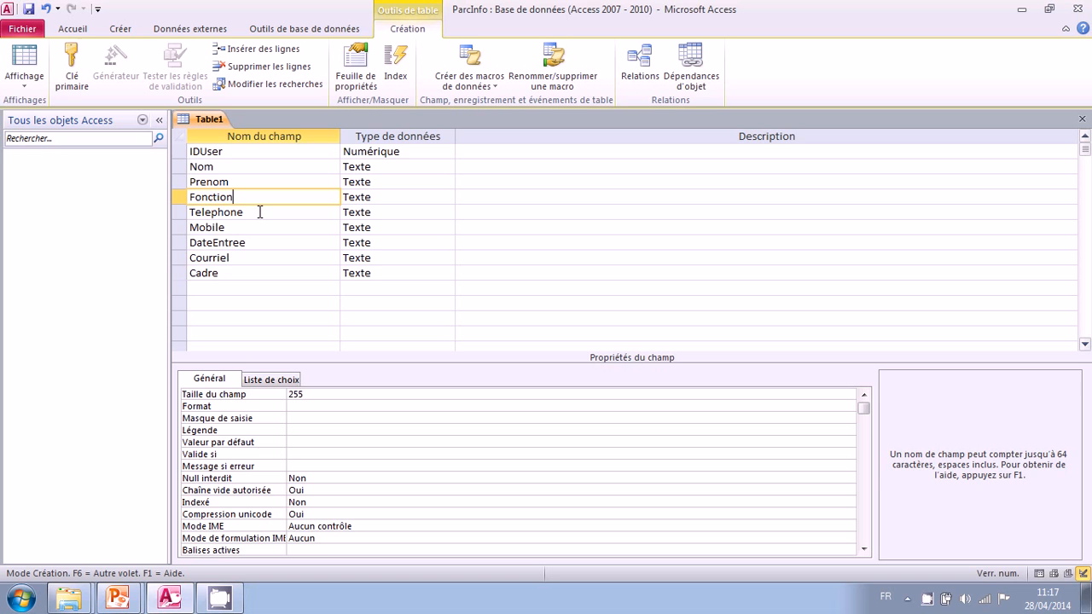
left_click(259, 213)
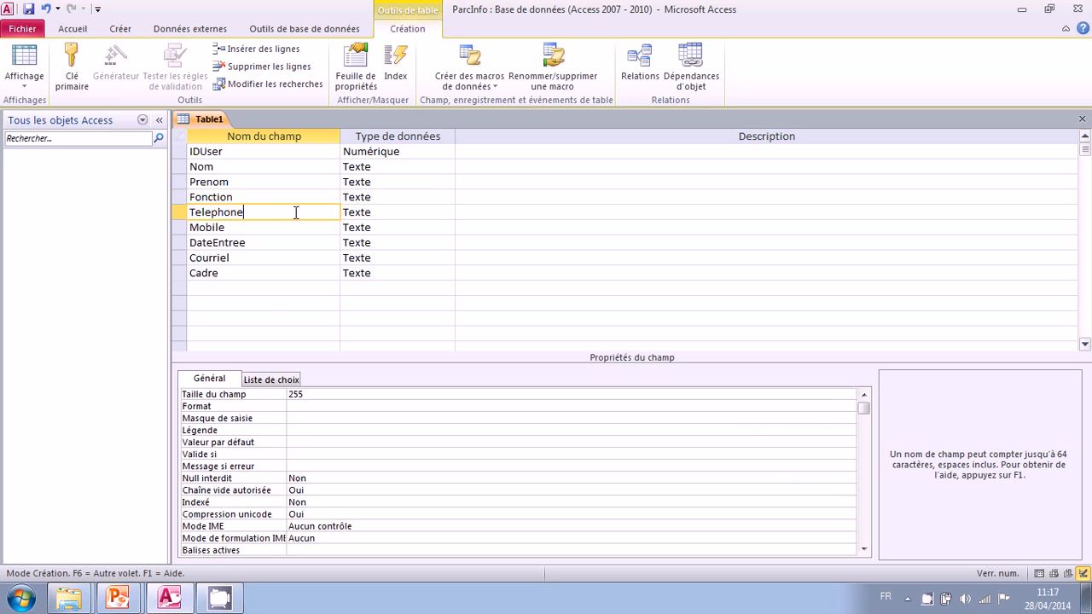
left_click(435, 212)
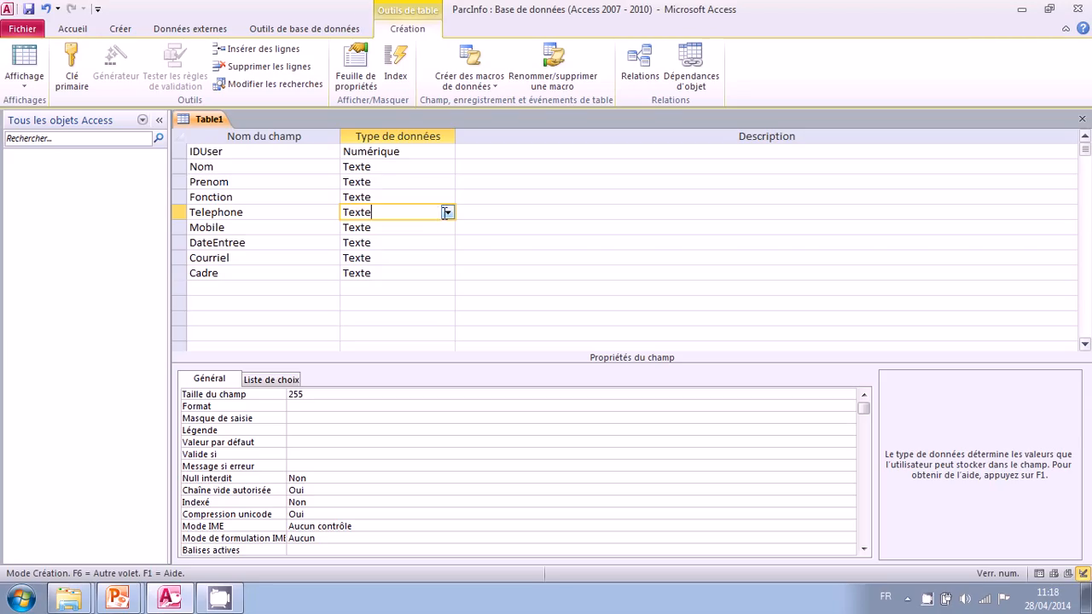
left_click(298, 212)
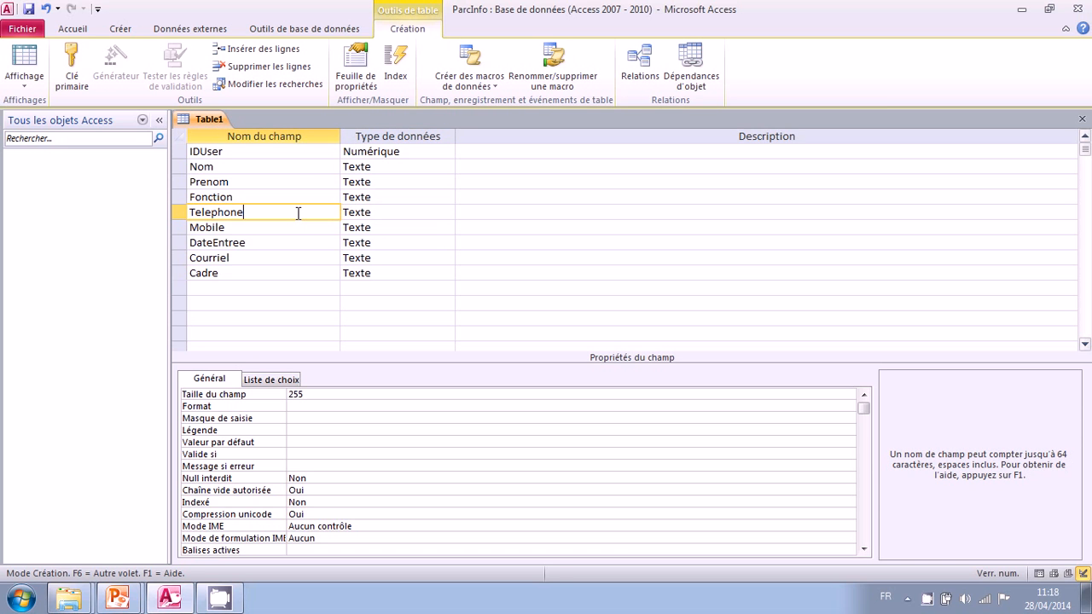
- Set the data type of the DateEntree field to Date/Heure
key("Down")
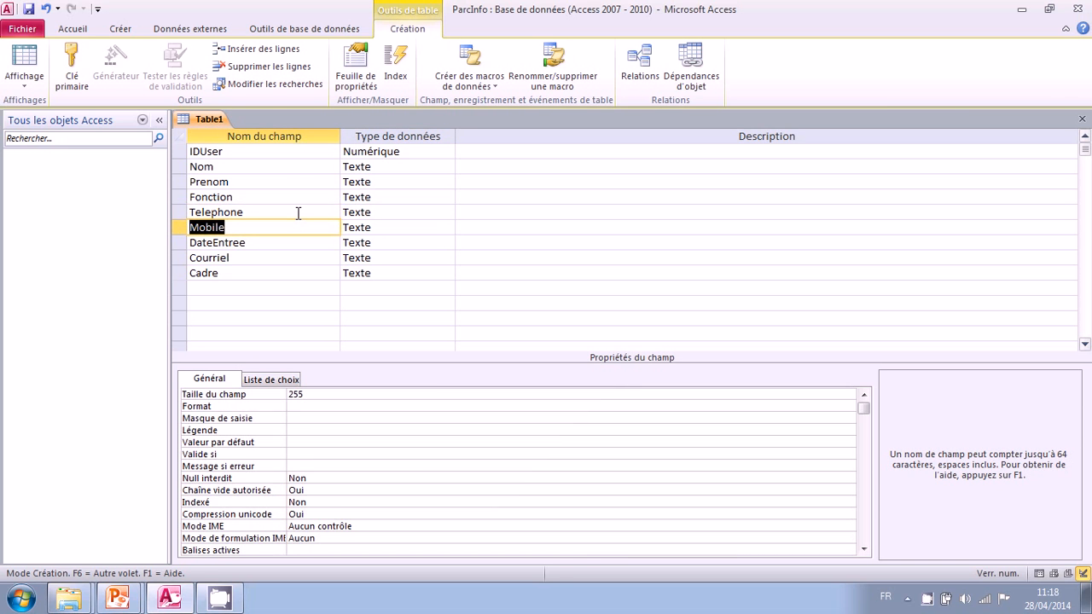
key("Down")
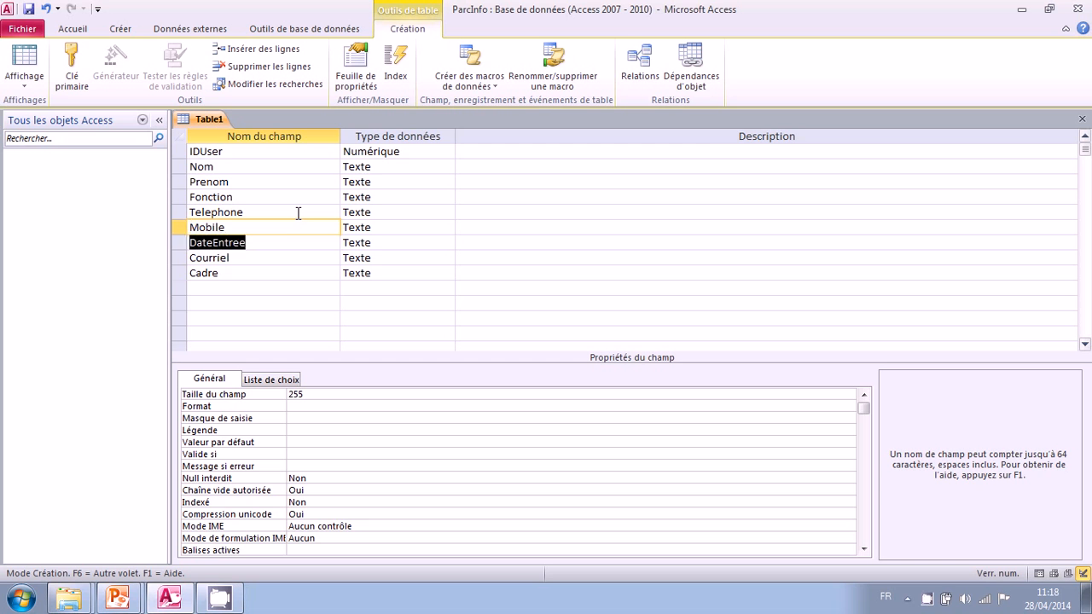
left_click(450, 244)
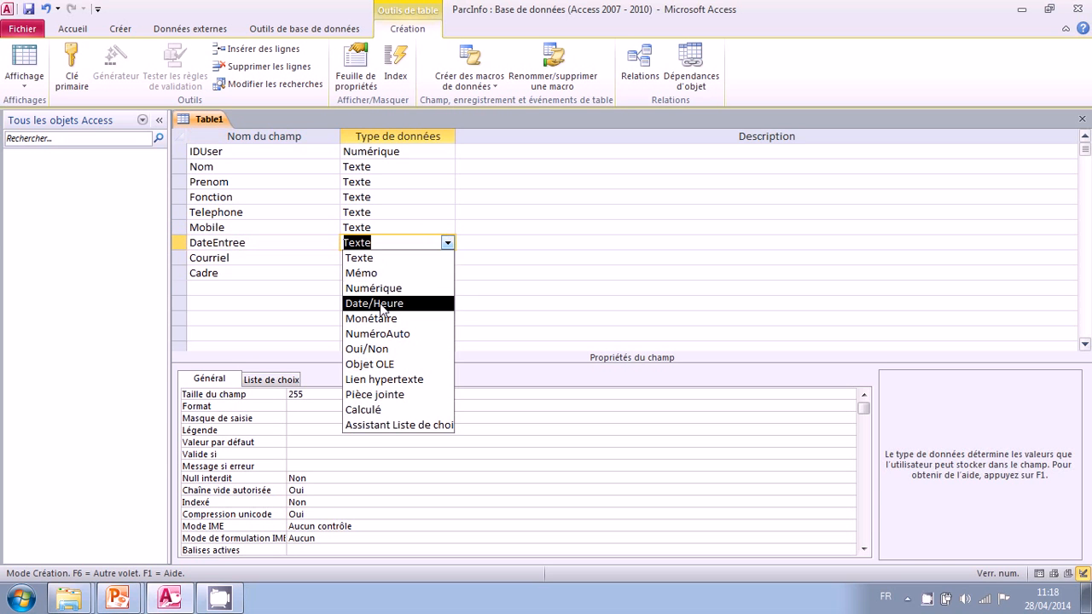
left_click(382, 304)
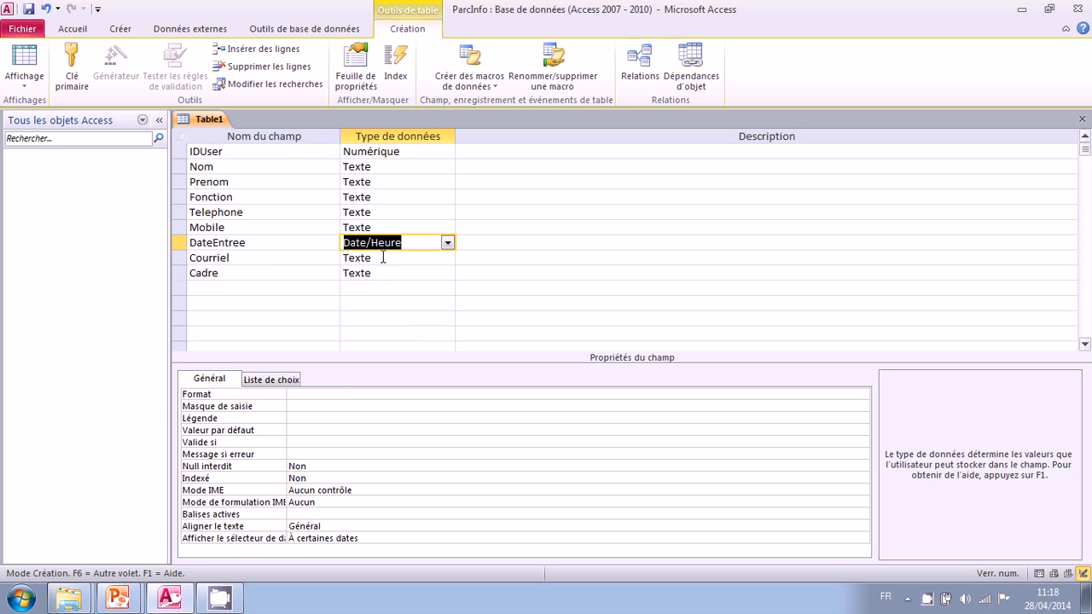
- Set the data type of Courriel to Lien hypertexte and that of Cadre to Oui/Non
left_click(269, 258)
left_click(447, 258)
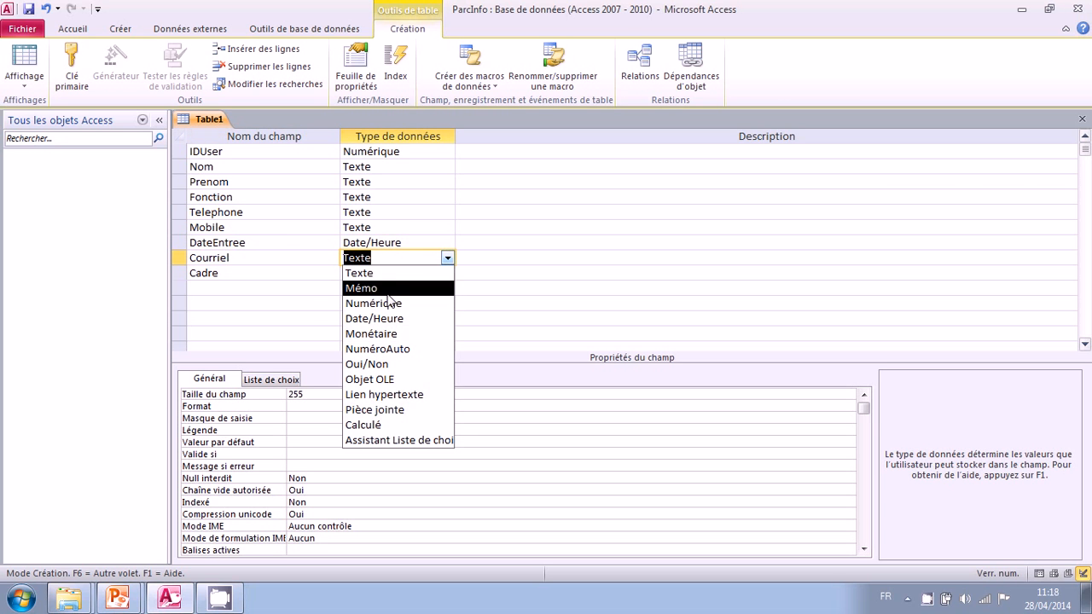
left_click(388, 400)
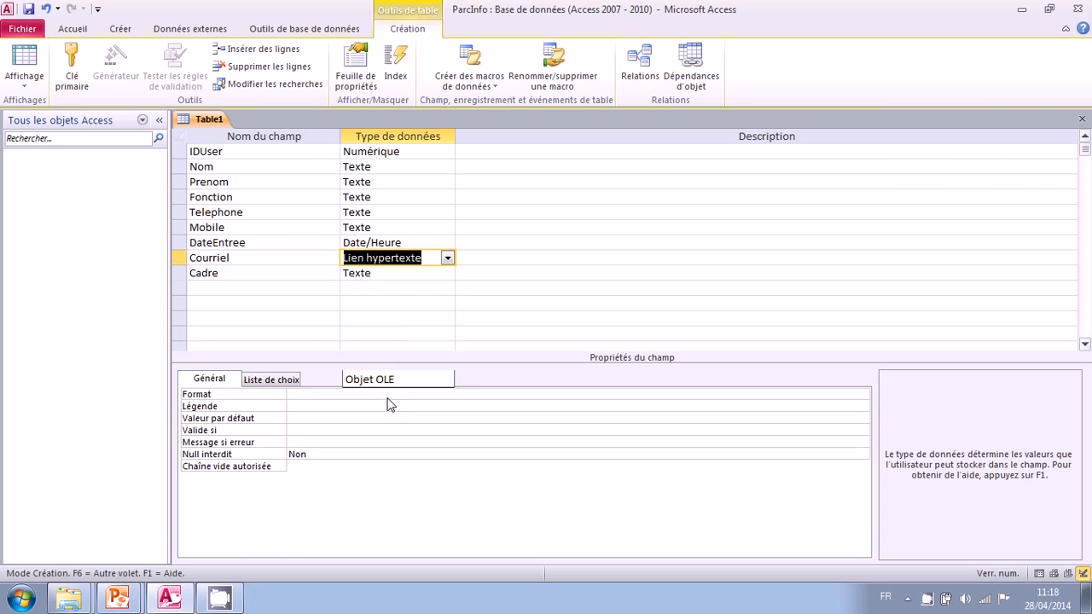
left_click(256, 273)
left_click(448, 273)
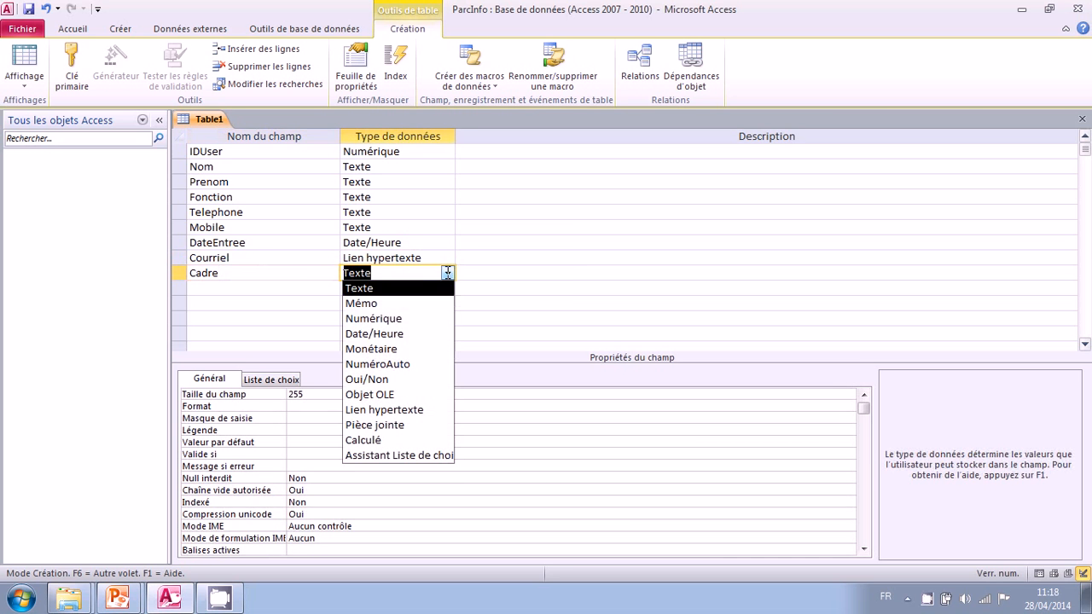
left_click(376, 379)
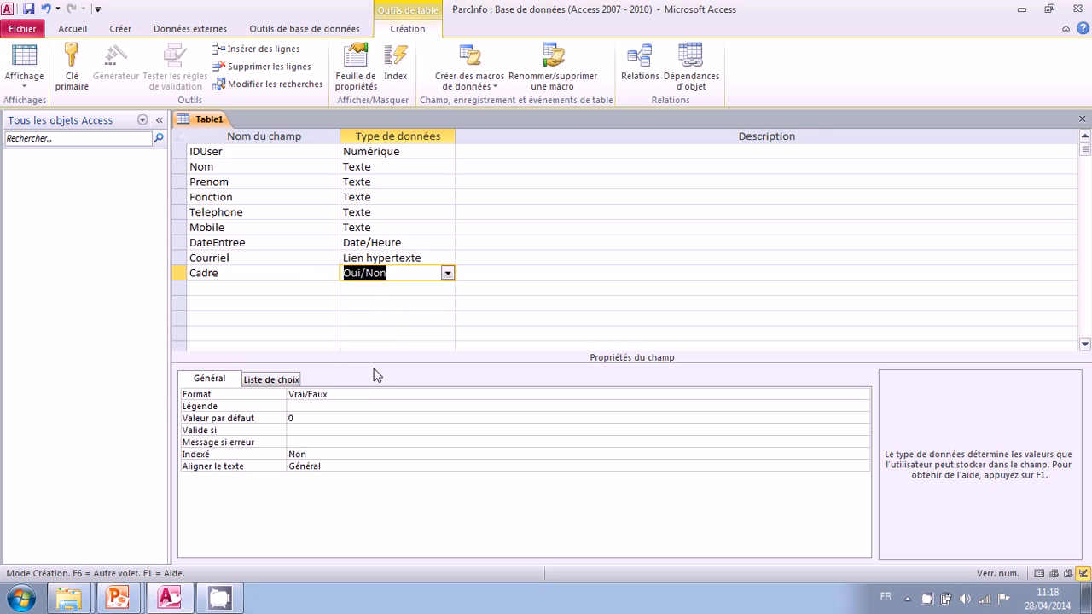
left_click(292, 274)
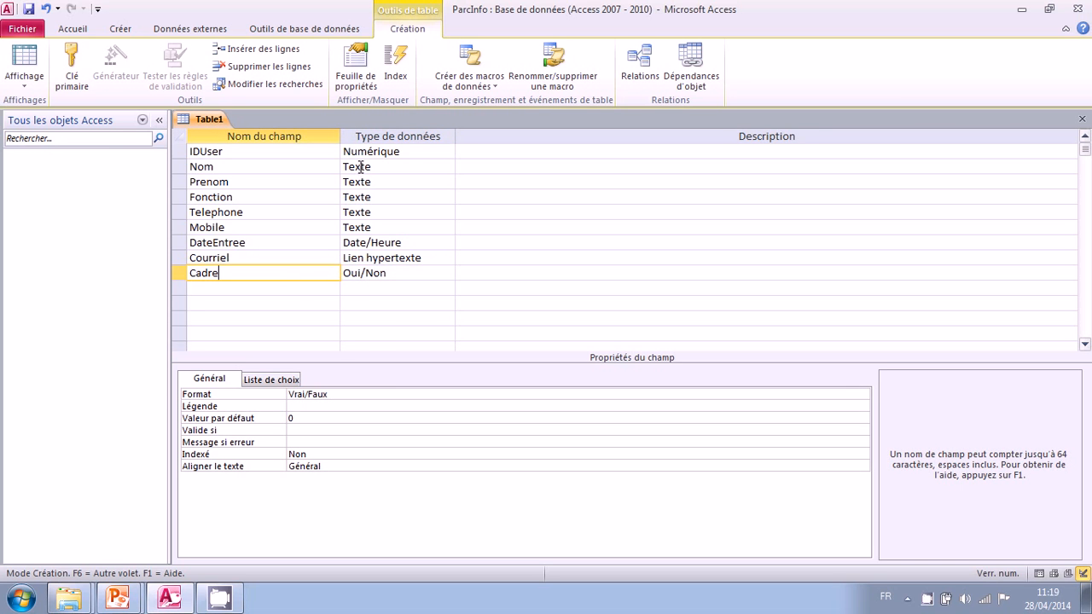
- Enter "identifiant de la table" as the description of the IDUser field
left_click(475, 153)
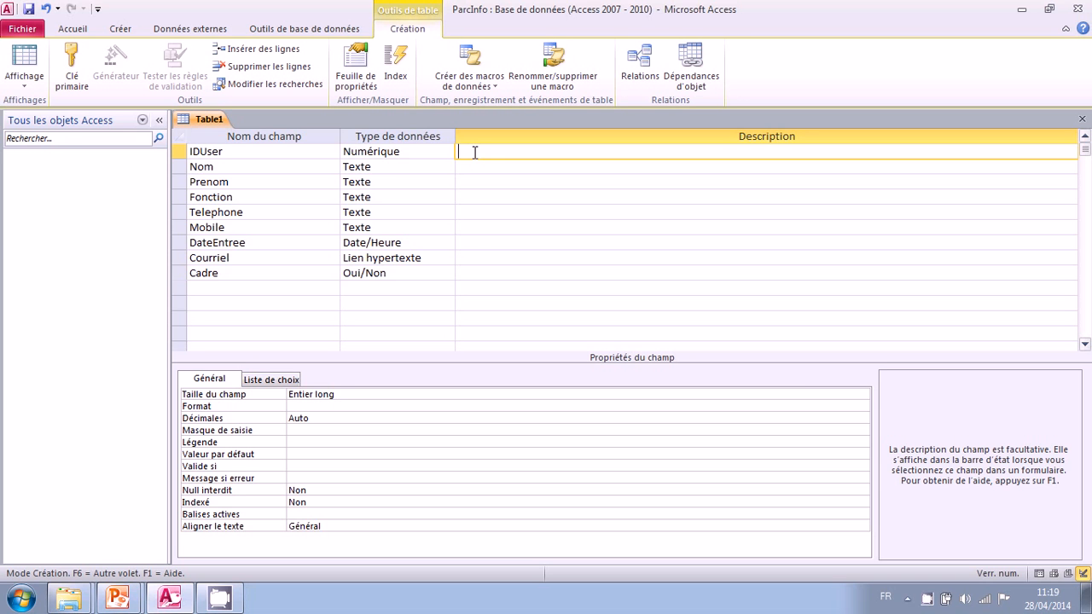
type("identifiant de la table")
key("Down")
key("Down")
key("Down")
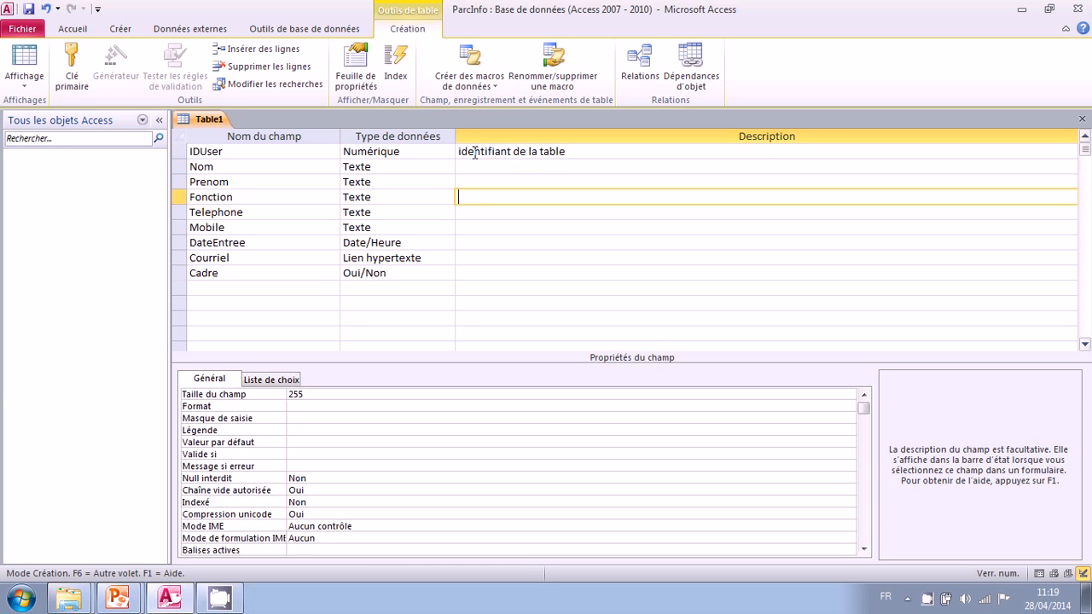
- Enter "fonction de l'employé" as the description of the Fonction field
type("fonction de l'employé")
key("Down")
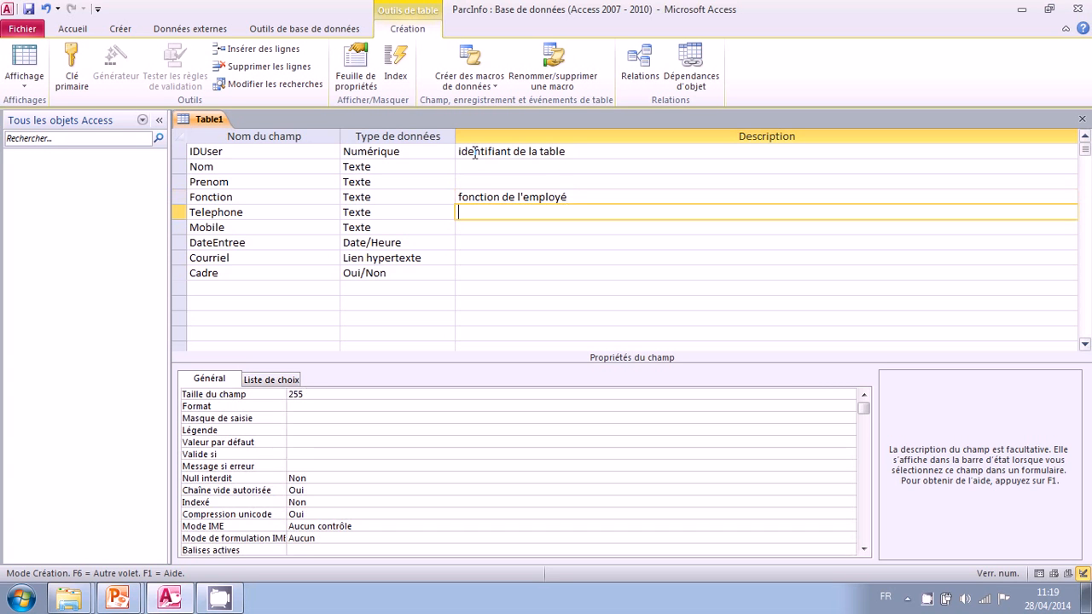
- Enter "date d'embauche" as the description of the DateEntree field
key("Down")
key("Down")
type("da")
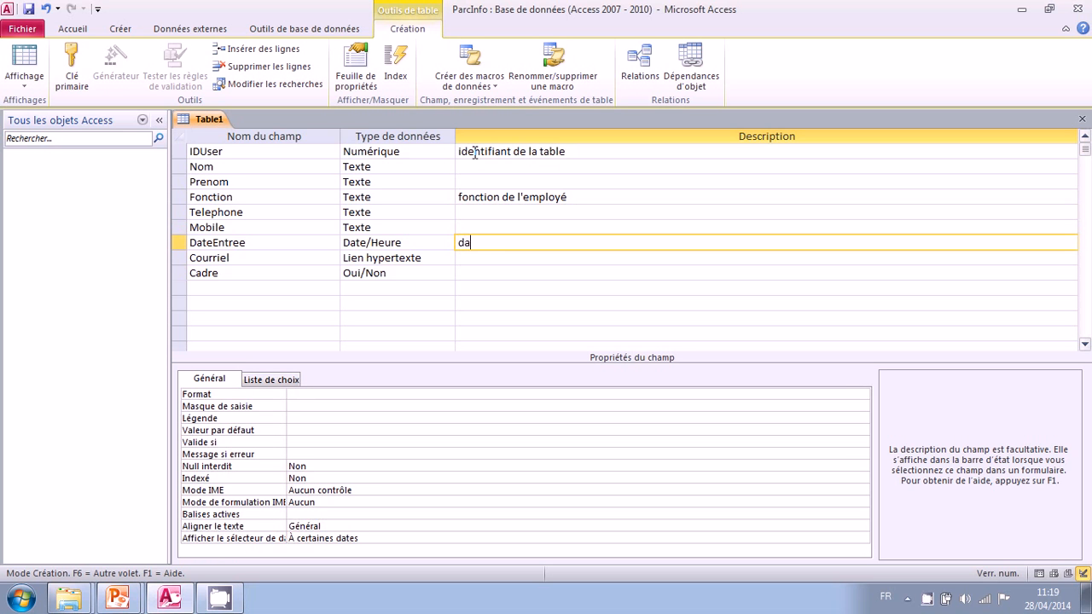
type("te d'embauche")
key("Down")
key("Down")
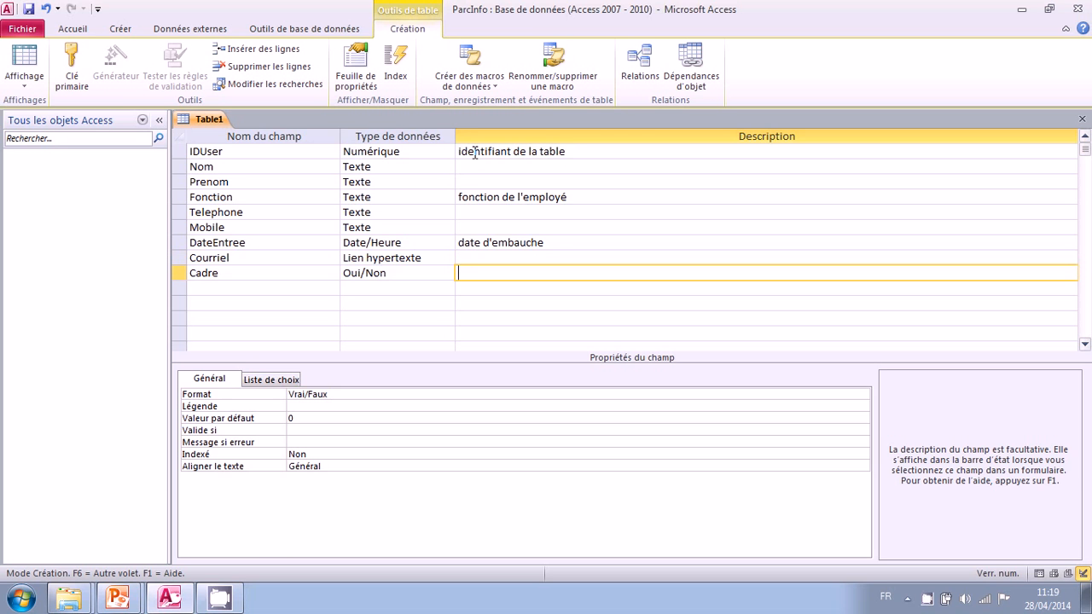
- Enter "l'employé est-il cadre ?" as the description of the Cadre field
type("l'employé est-il cadre")
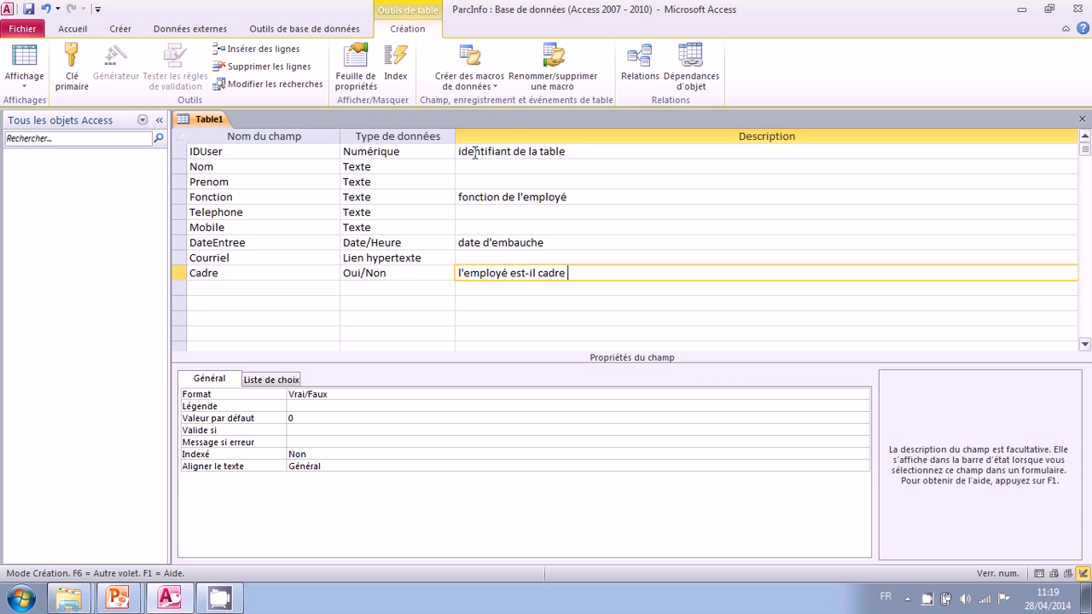
type(" ?")
- Set the IDUser field as the table's primary key
left_click(244, 151)
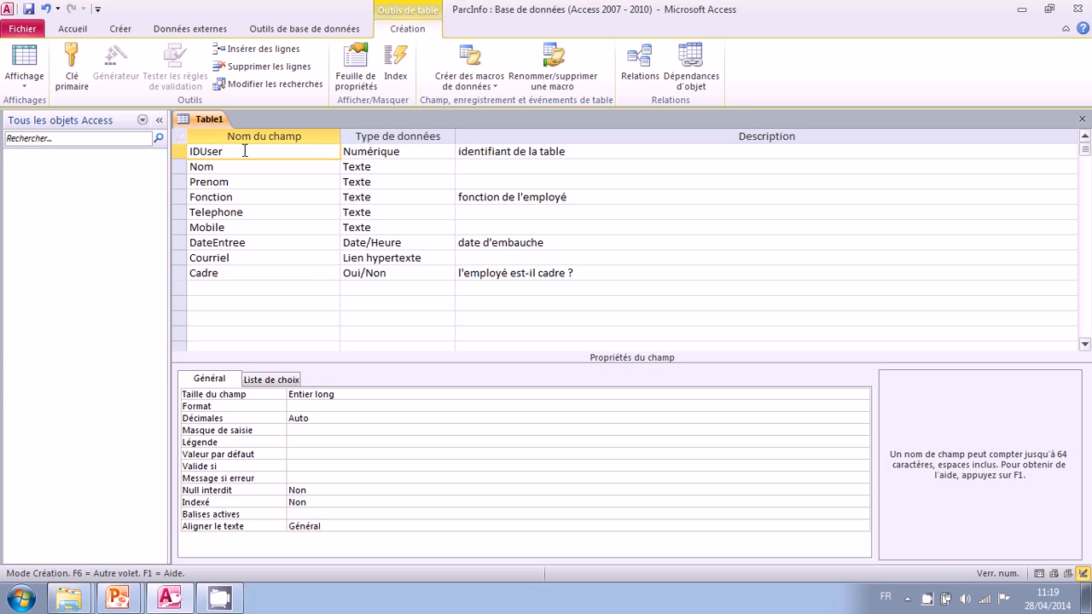
right_click(245, 151)
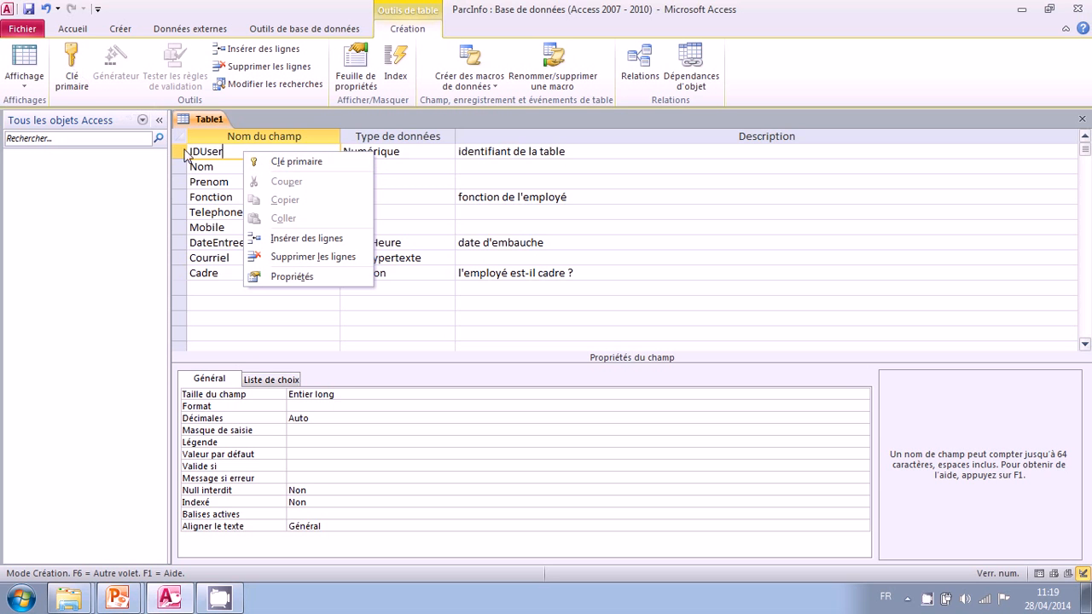
left_click(71, 73)
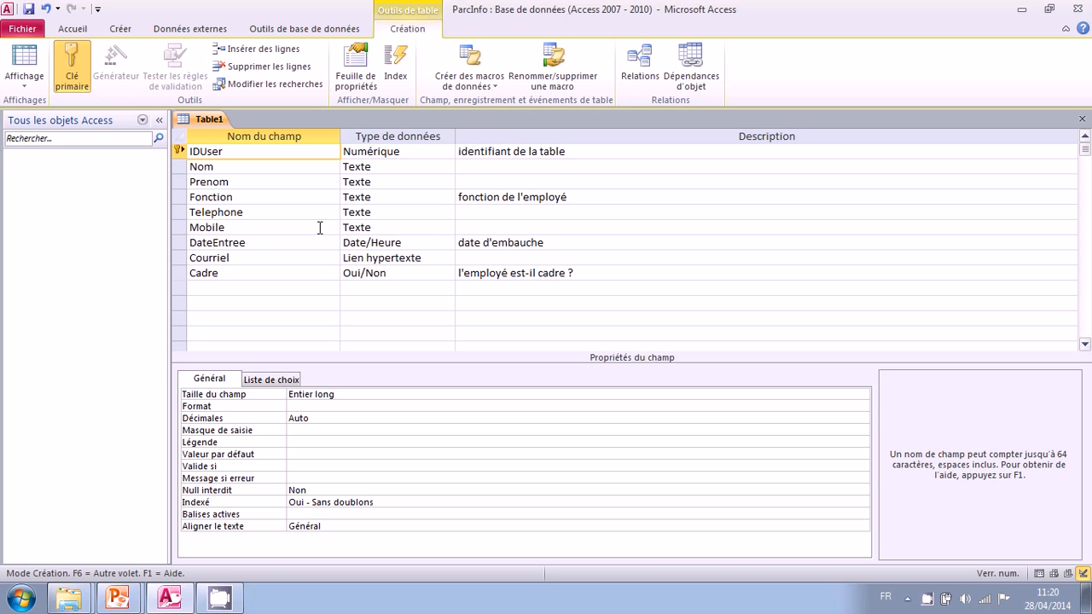
- Save the table under the name Utilisateurs
left_click(29, 9)
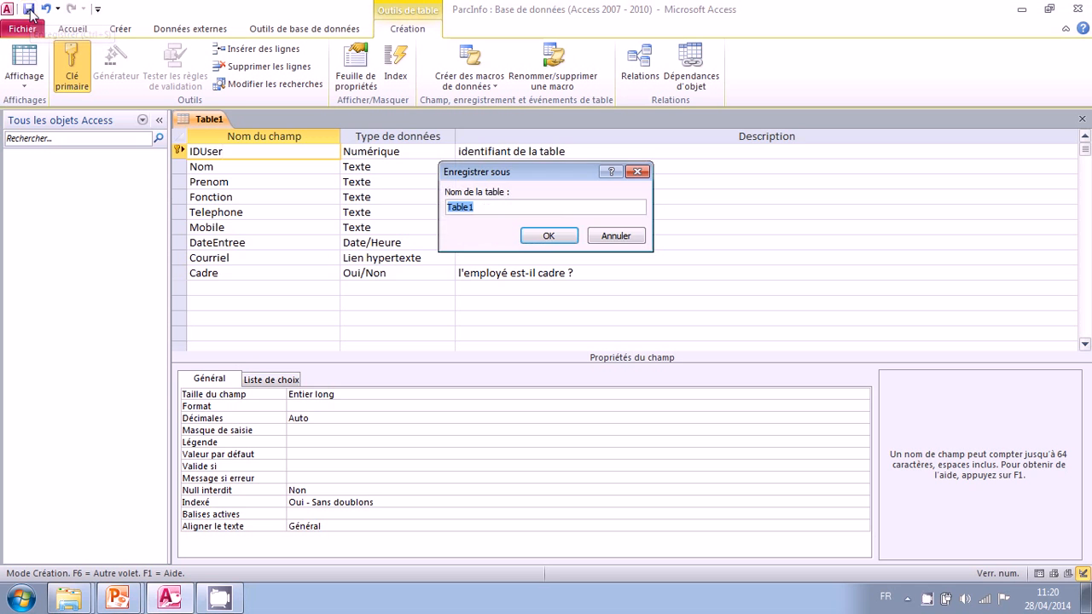
type("U")
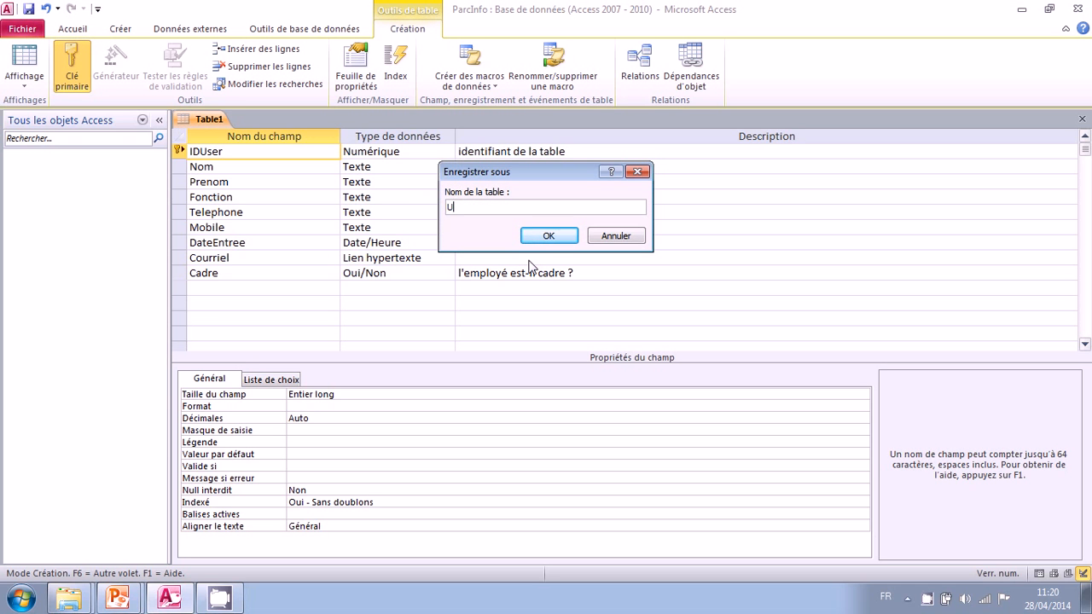
type("tilisateurs")
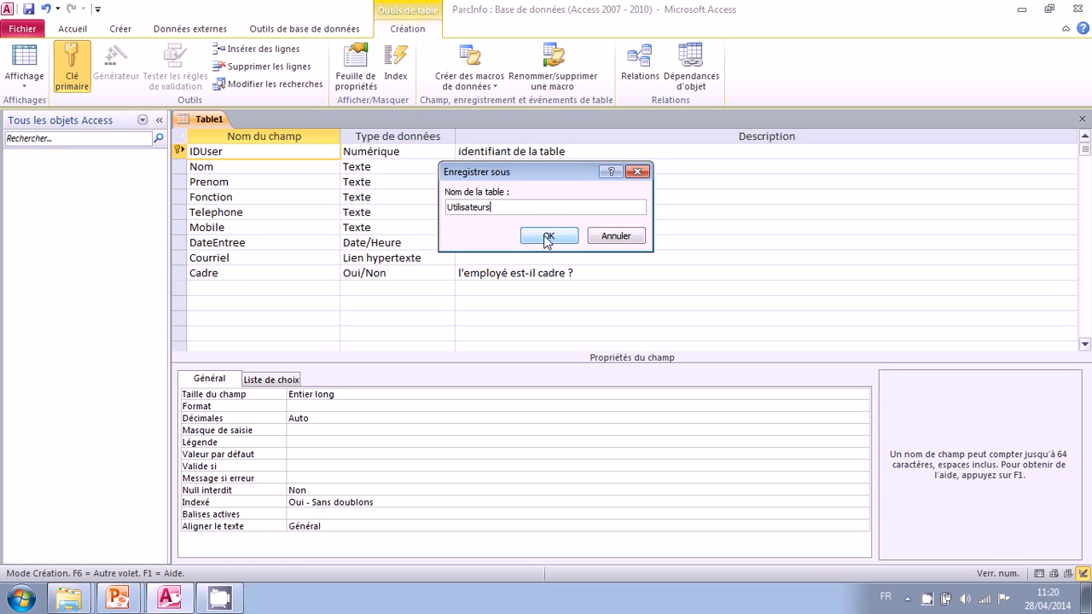
left_click(547, 238)
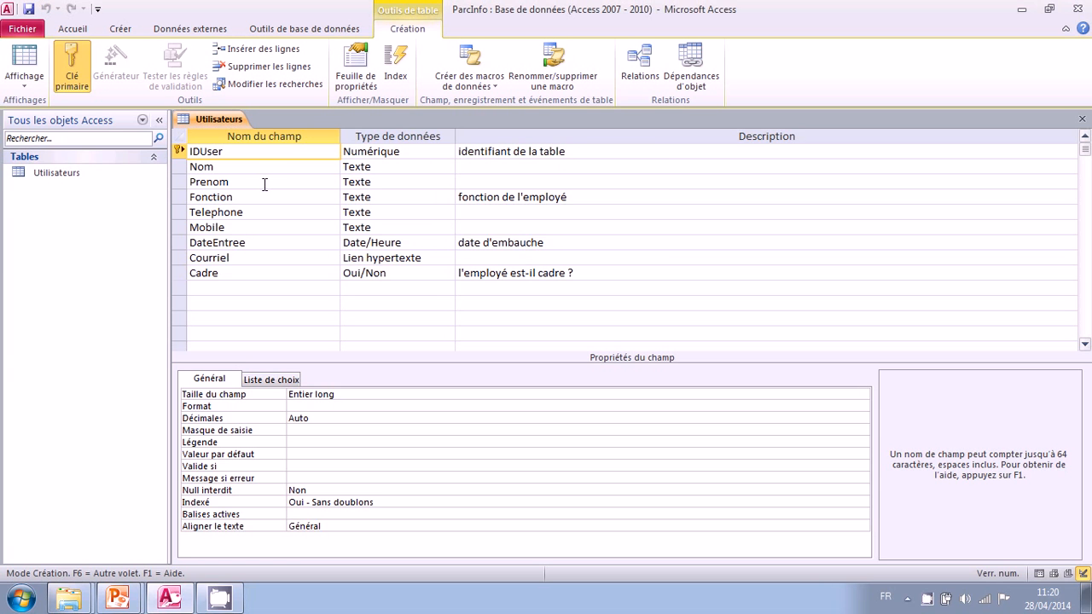
- Switch the Utilisateurs table between Design view and Datasheet view to examine its column layout
left_click(46, 173)
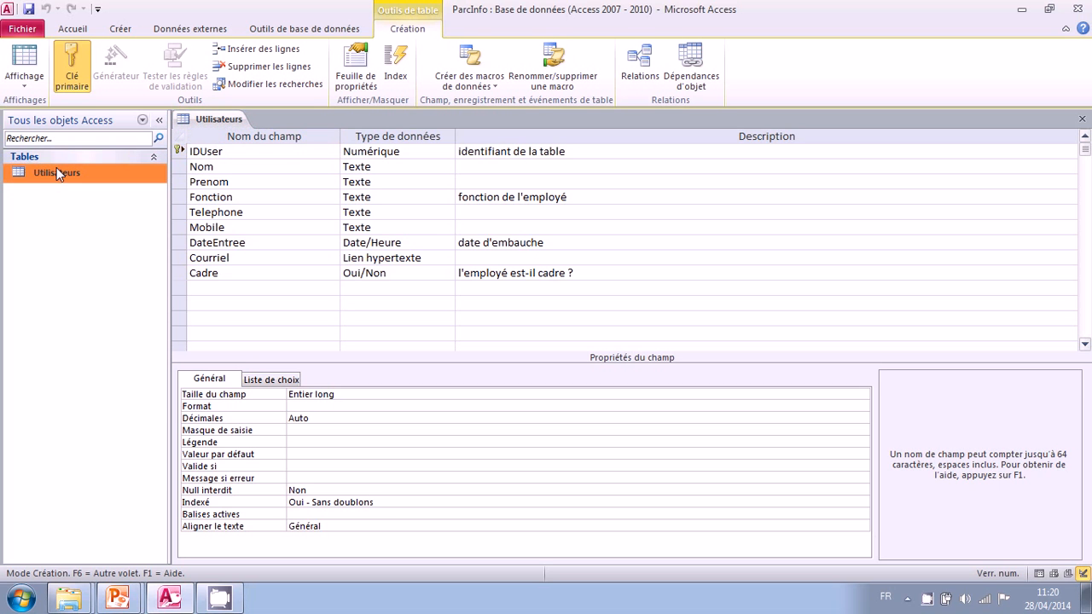
left_click(216, 121)
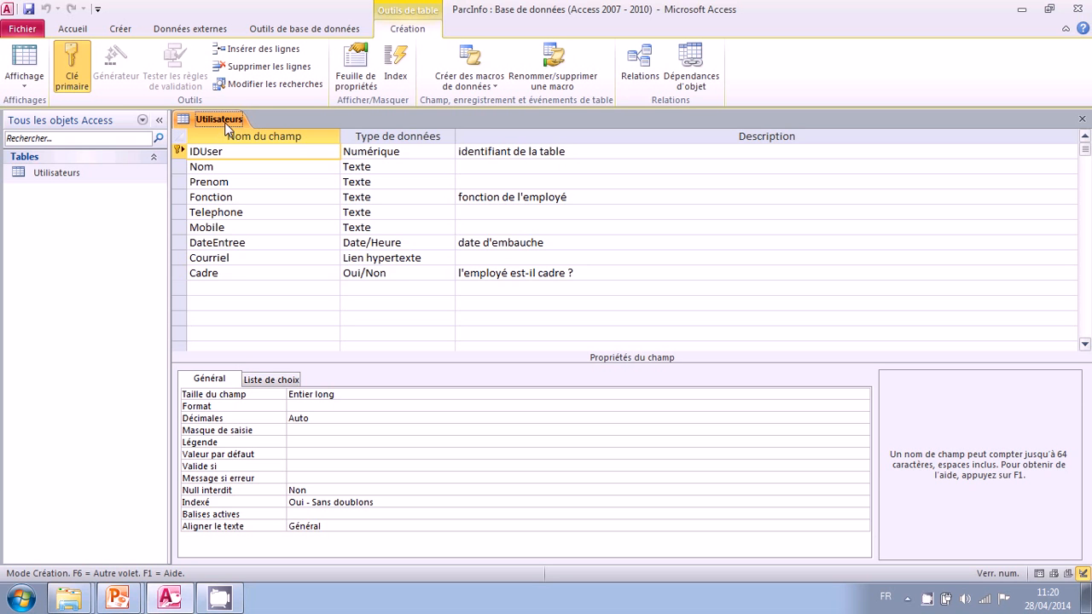
left_click(24, 60)
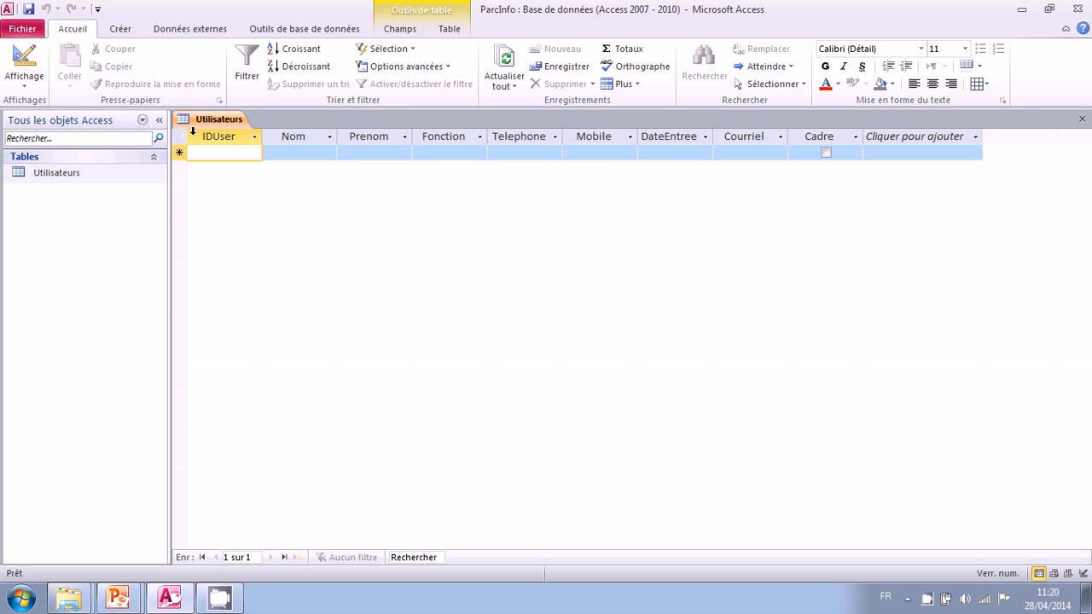
left_click(25, 56)
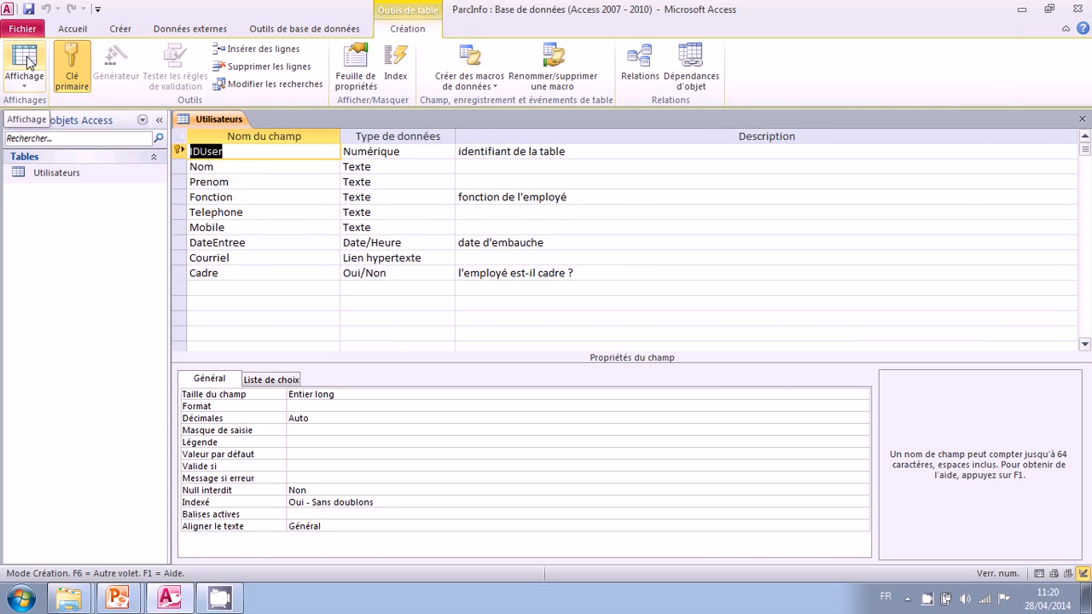
left_click(25, 58)
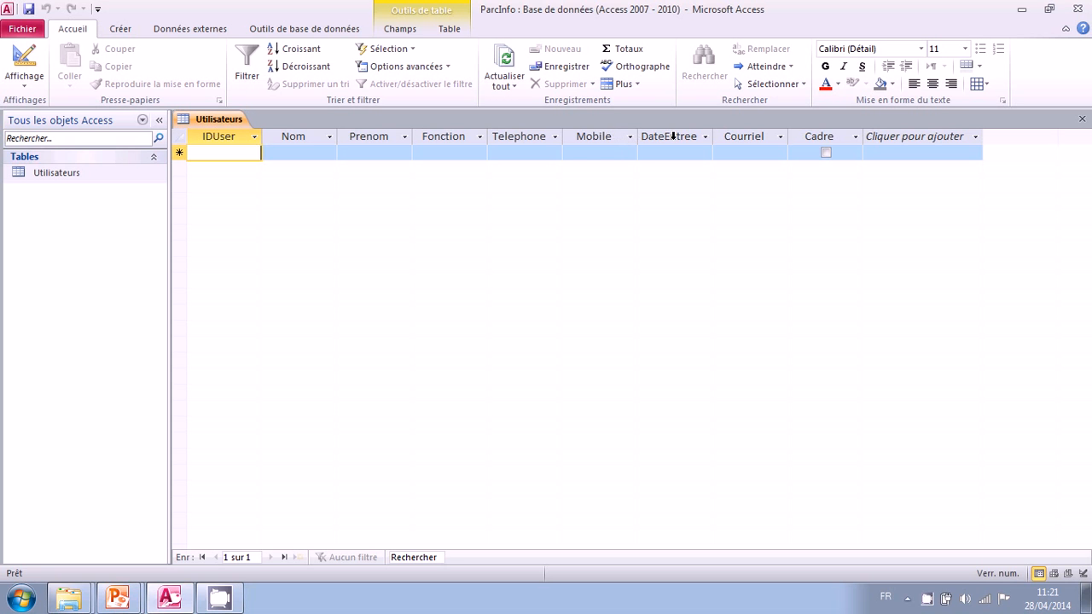
- Return to Design view and move the Courriel field above DateEntree
left_click(28, 58)
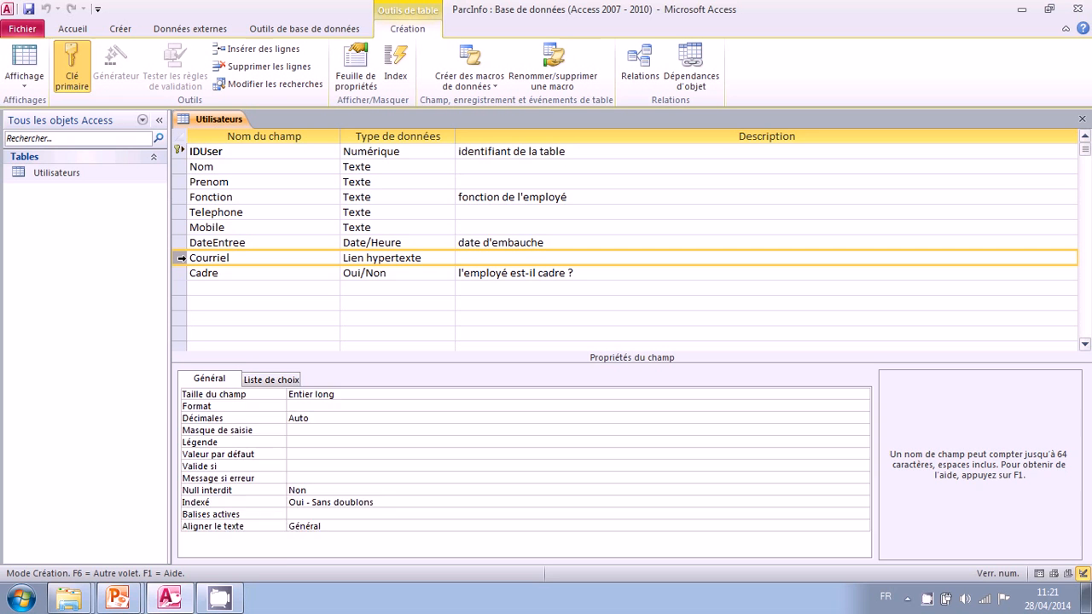
left_click(181, 258)
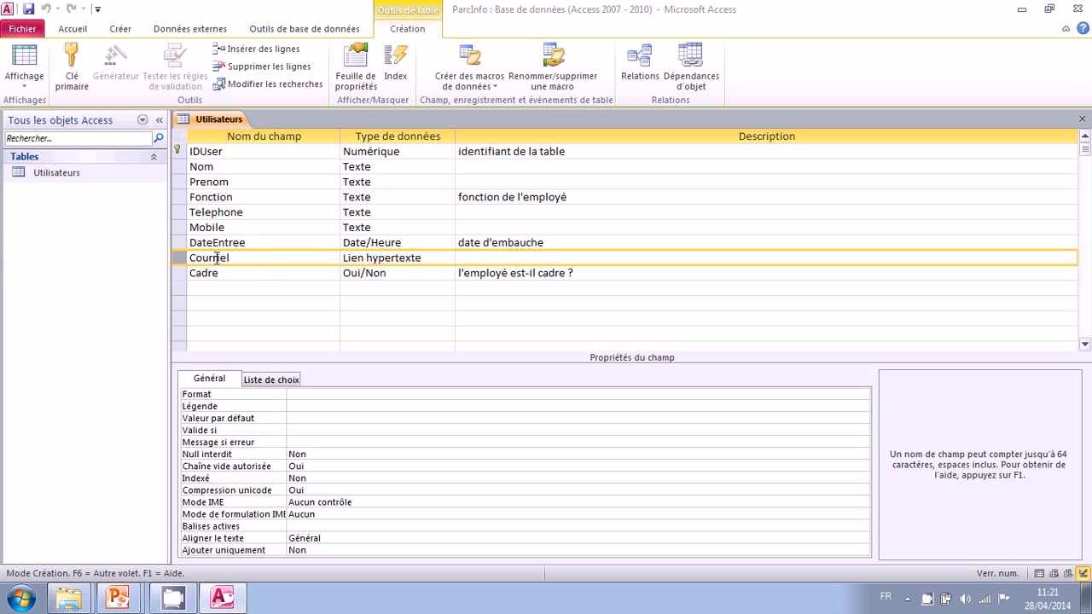
left_click_drag(180, 258, 186, 246)
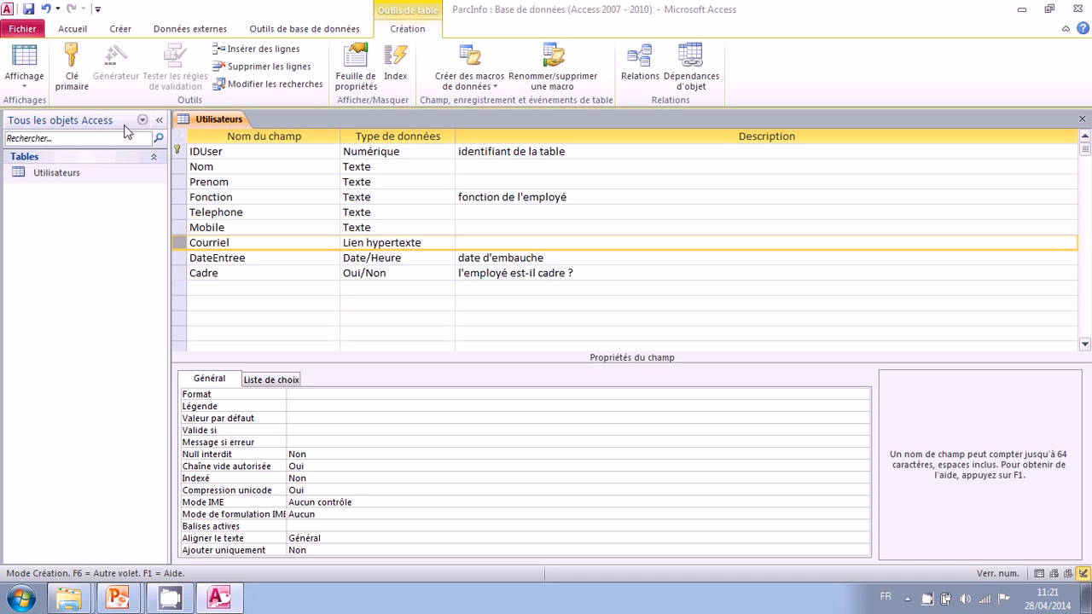
- Save the Utilisateurs table design while switching to Datasheet view, and close the table
left_click(26, 62)
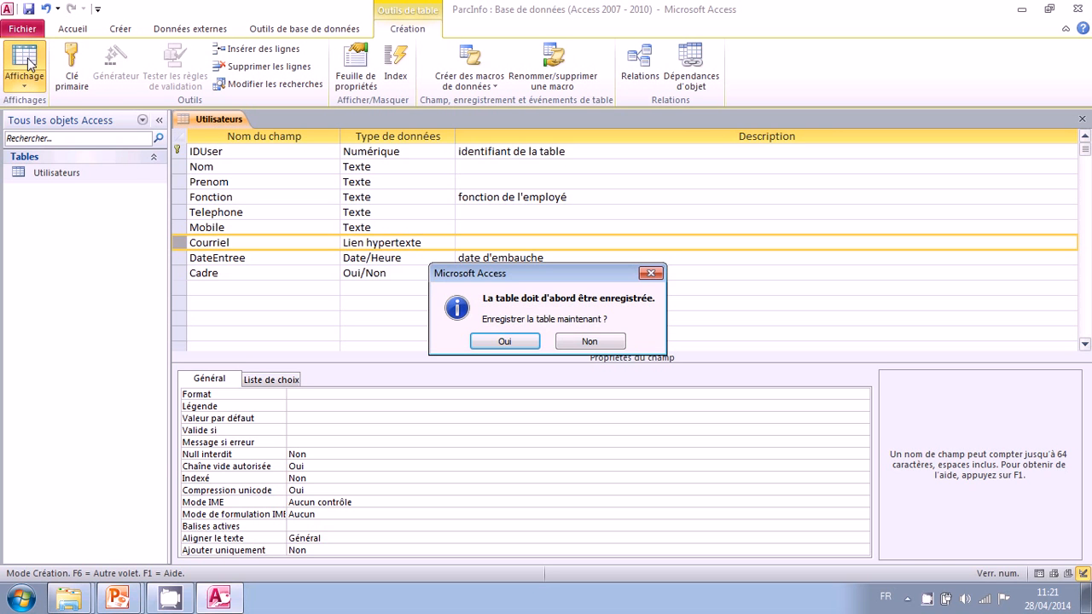
left_click_drag(474, 278, 418, 296)
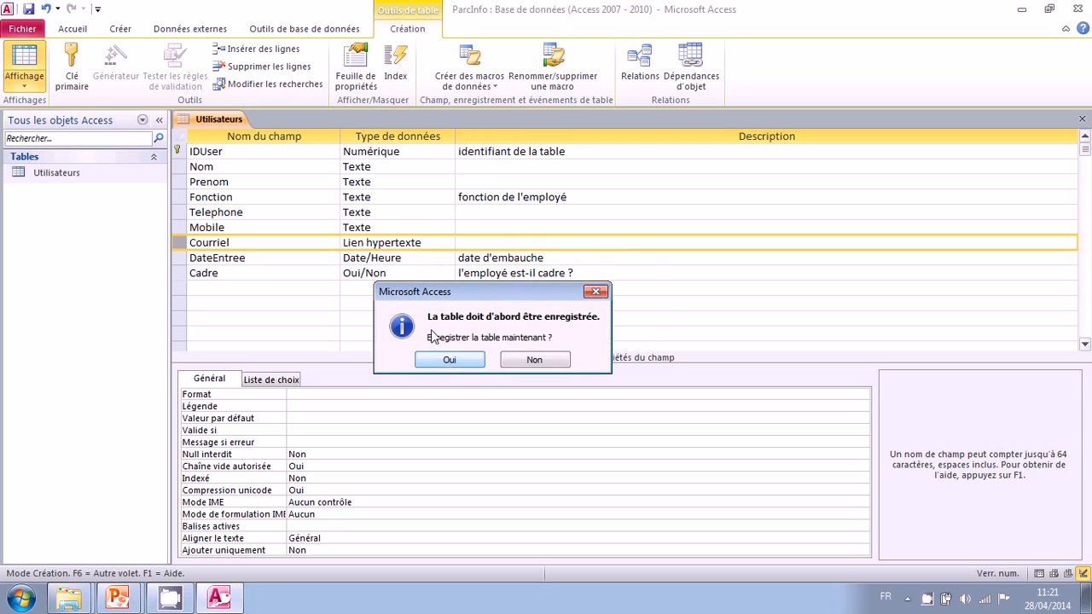
left_click(447, 360)
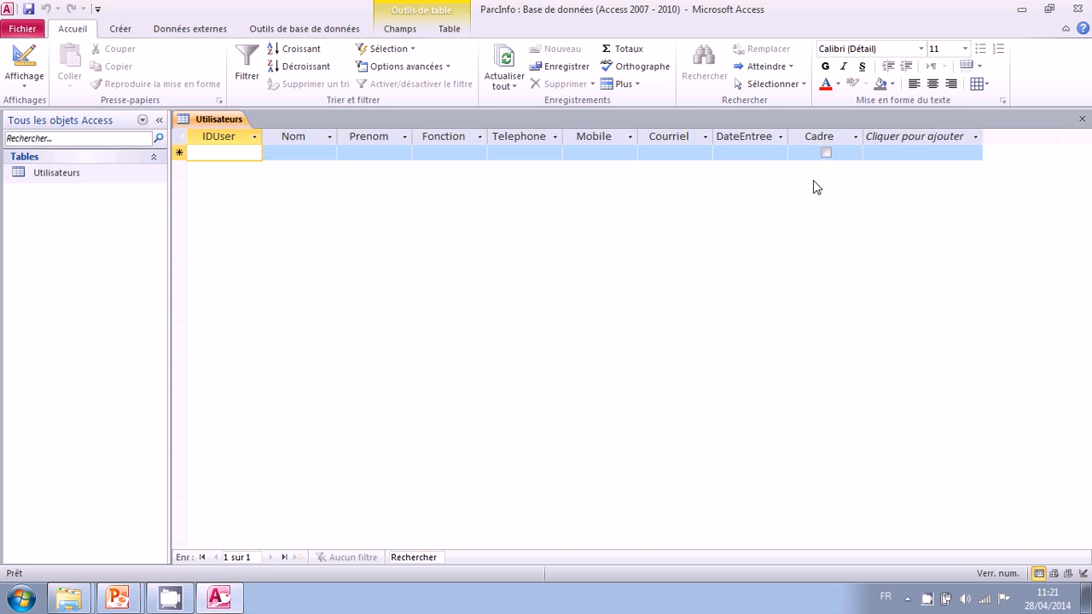
left_click(1080, 121)
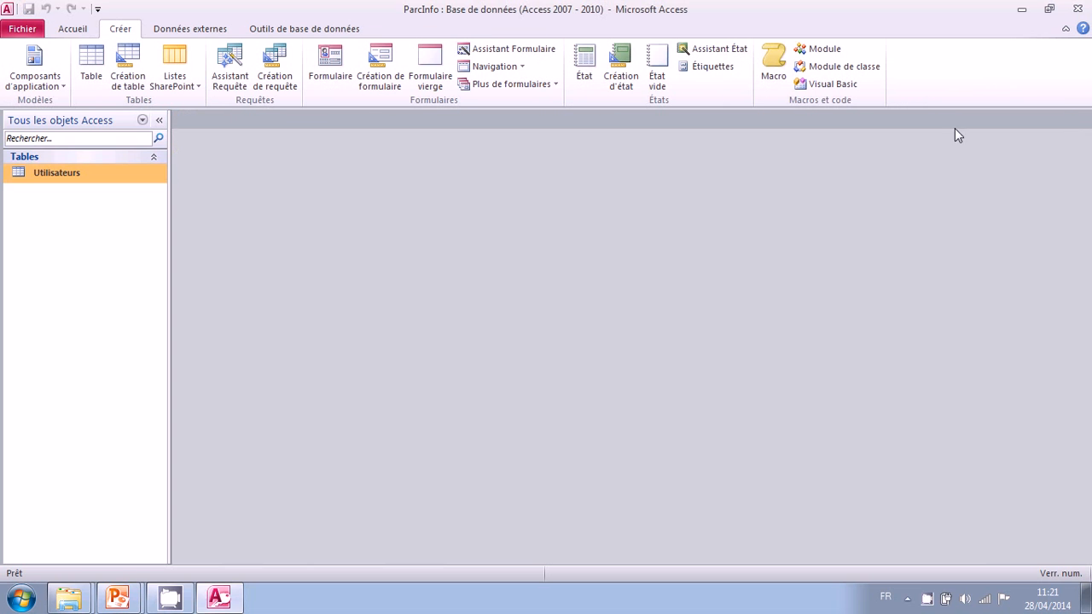